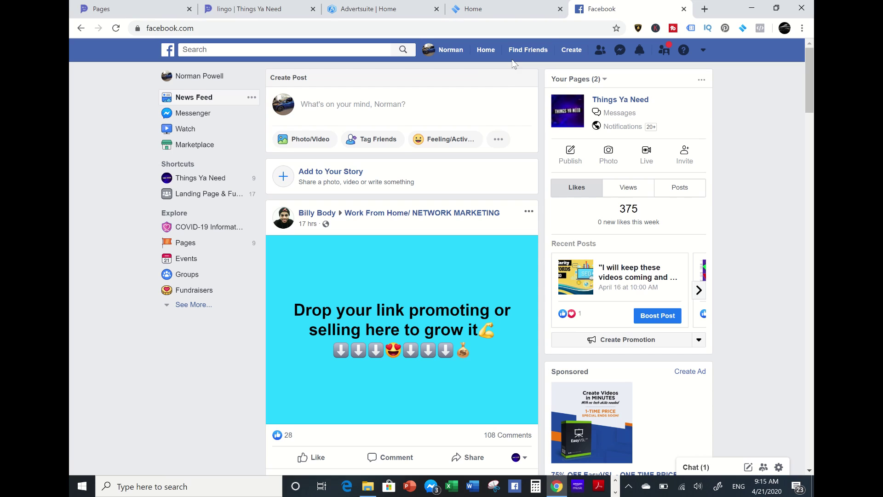
Step: Start a new ad from the Create menu and pick the Traffic campaign objective
click(570, 52)
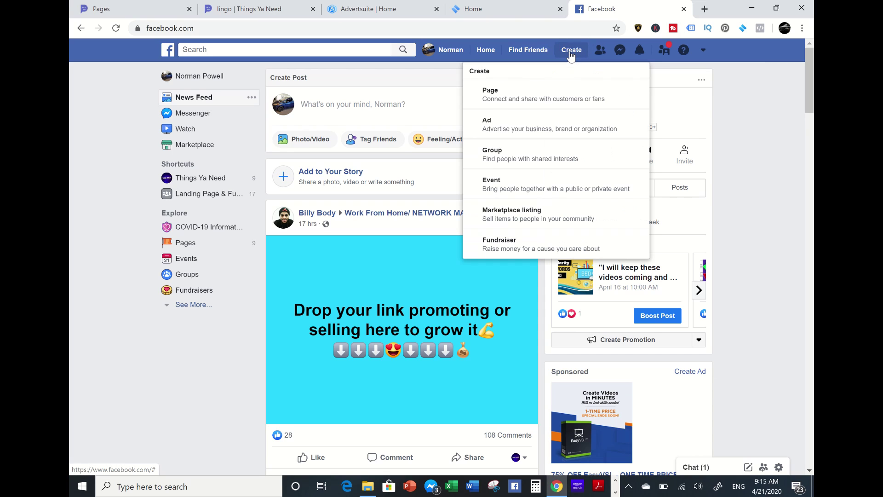
click(513, 123)
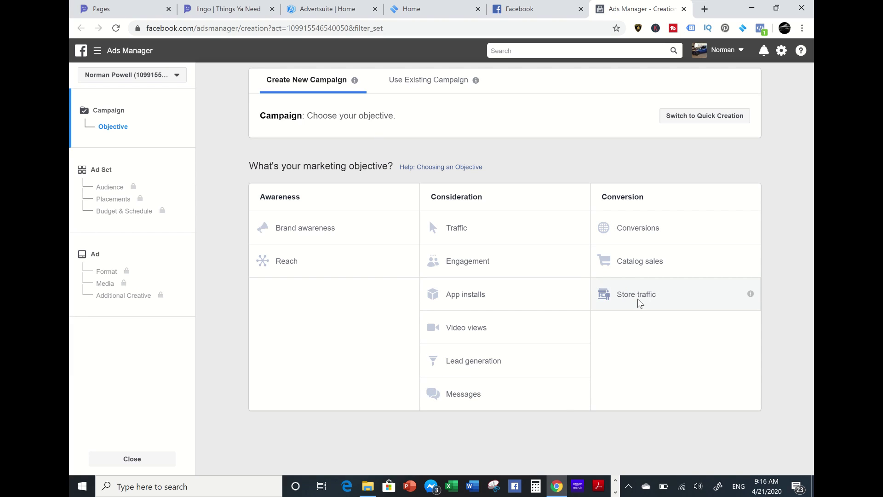
click(459, 230)
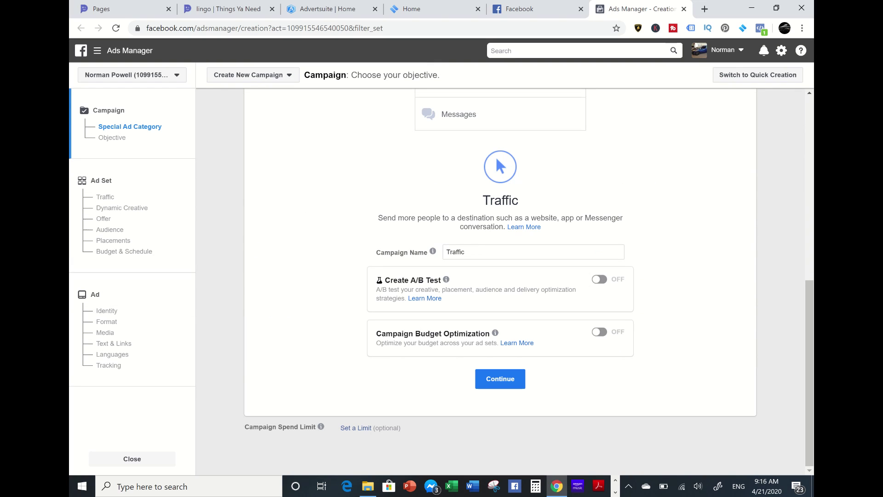
Step: Rename the campaign from 'Traffic' to 'T-shirts' and continue to the ad set
click(479, 256)
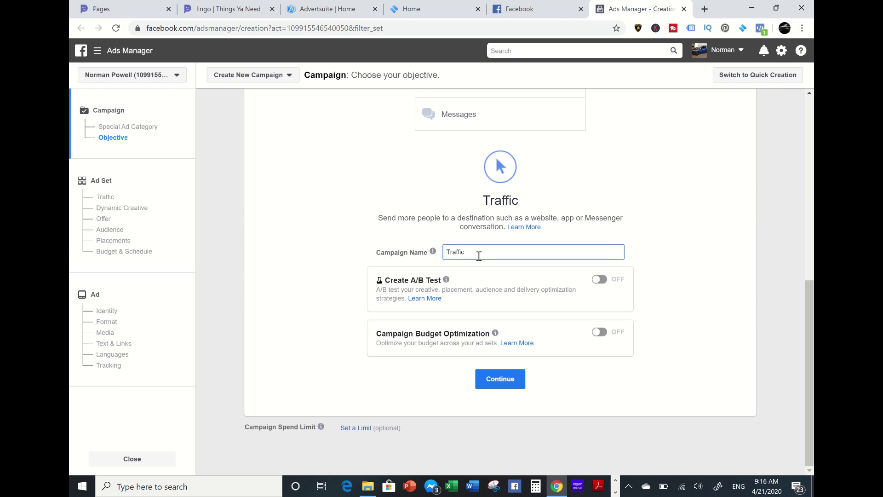
key(BackSpace)
key(BackSpace)
key(BackSpace)
key(BackSpace)
key(BackSpace)
key(BackSpace)
key(BackSpace)
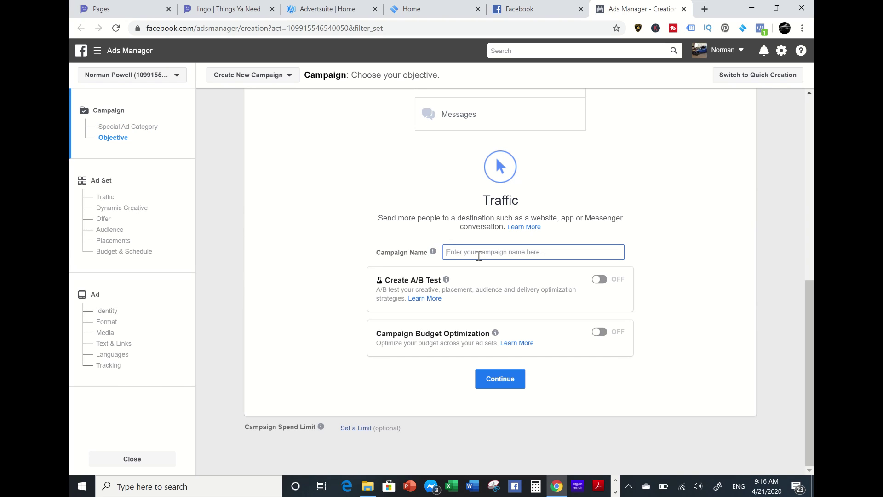
text(T)
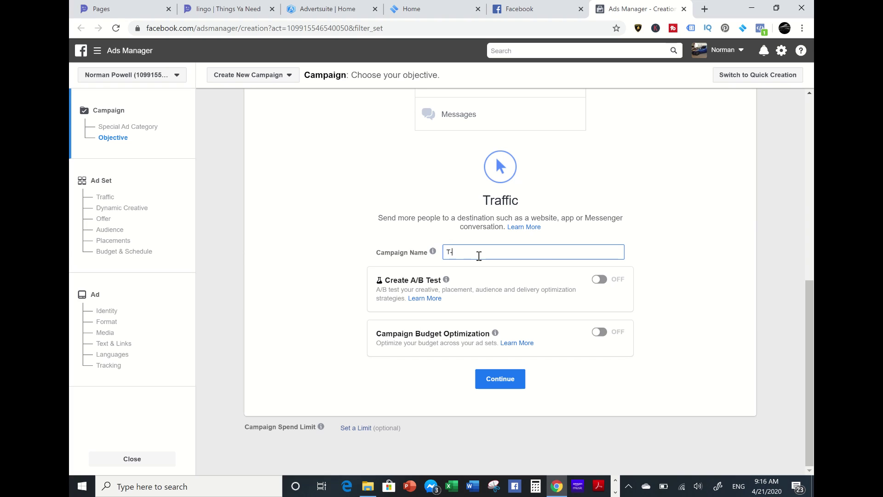
text(-shirts)
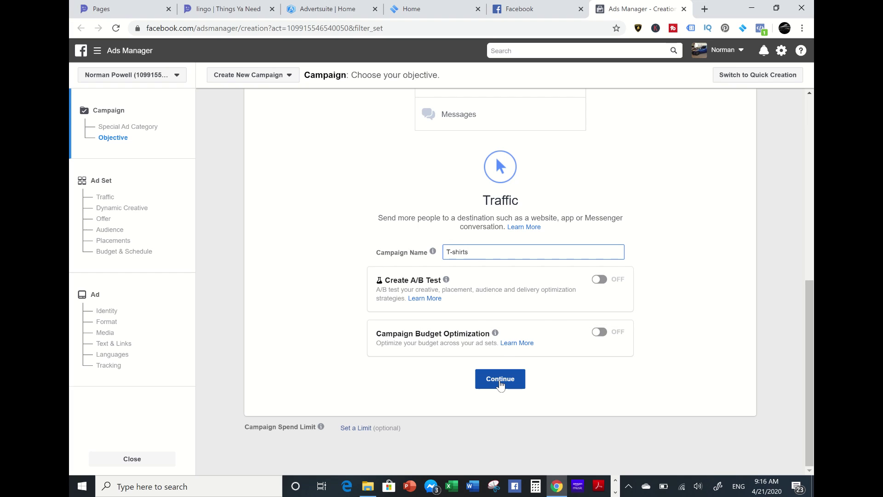
click(501, 378)
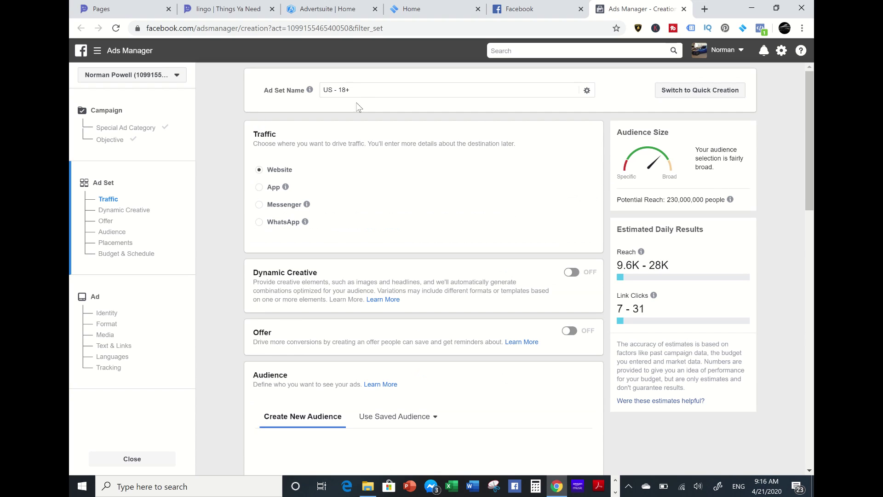
Step: Rename the ad set from 'US - 18+' to 'T-shirts 12' and review its audience locations
click(361, 93)
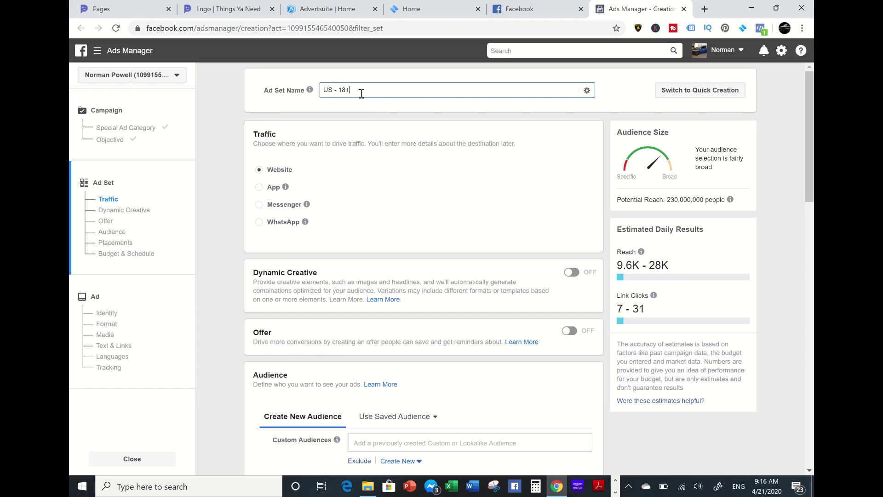
key(BackSpace)
key(BackSpace)
key(BackSpace)
key(BackSpace)
key(BackSpace)
key(BackSpace)
key(BackSpace)
key(BackSpace)
text(T)
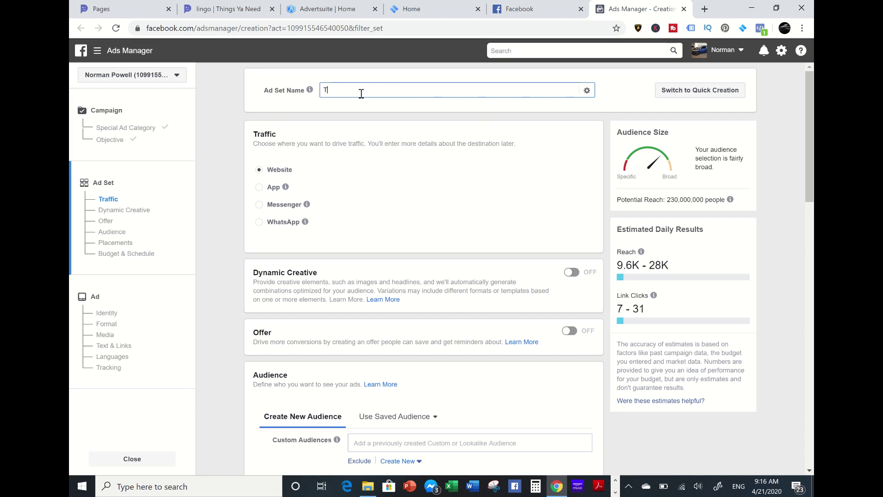
text(-shirts 12)
scroll(362, 93, down, 3)
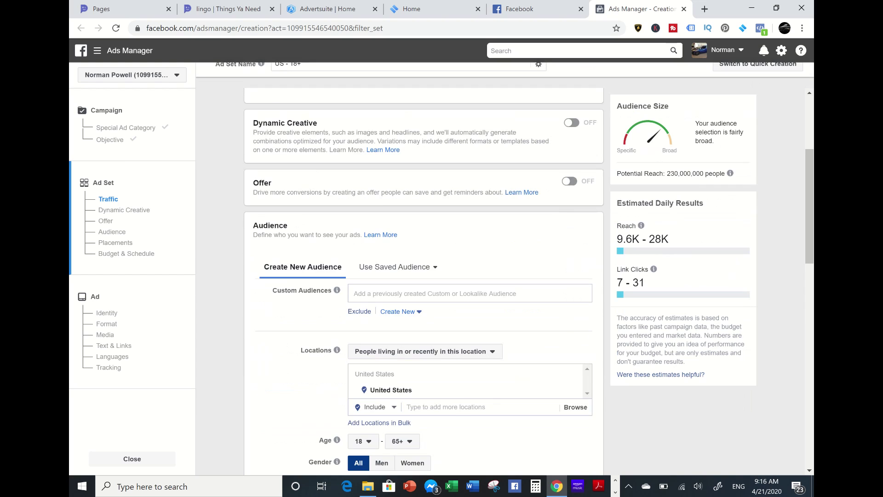
scroll(361, 184, up, 3)
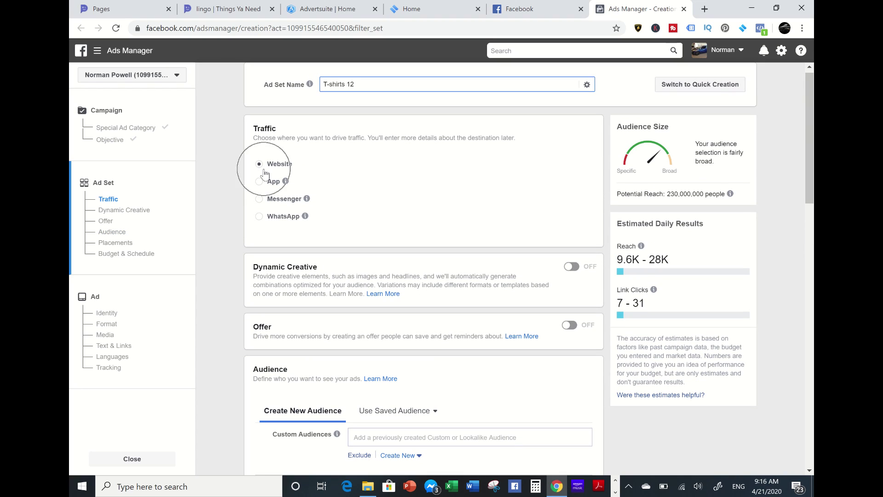
scroll(266, 178, down, 2)
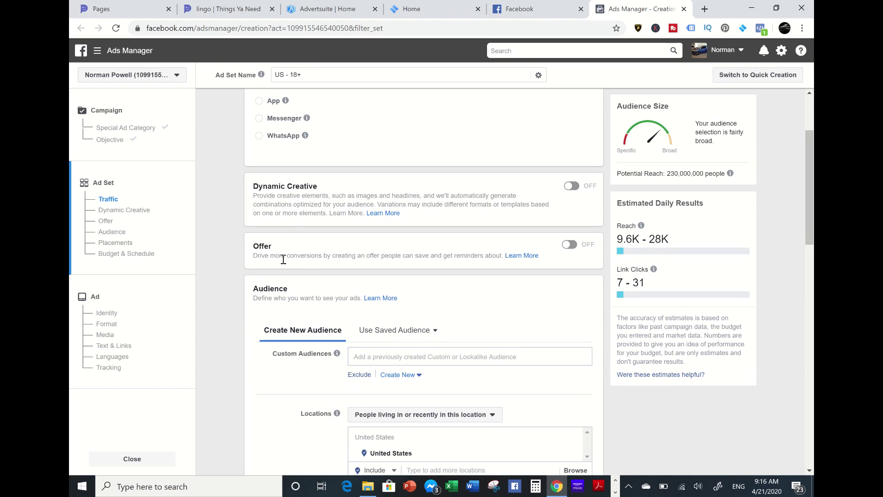
scroll(324, 258, down, 3)
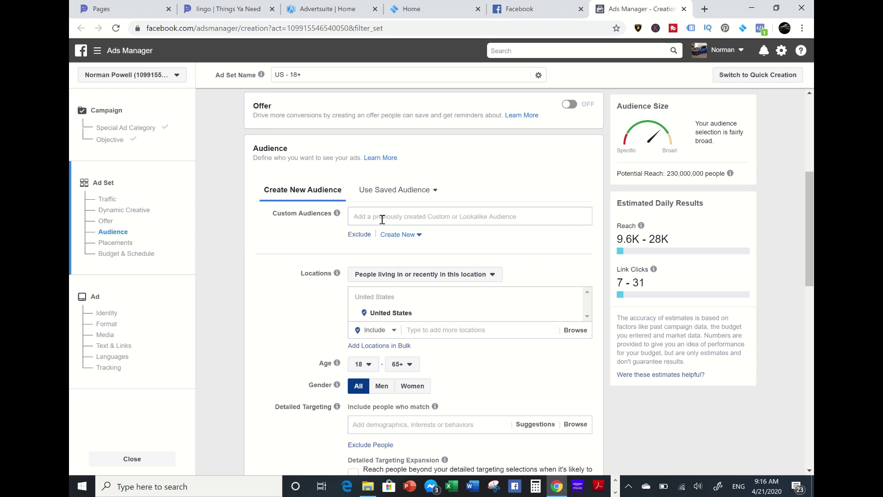
scroll(382, 219, down, 2)
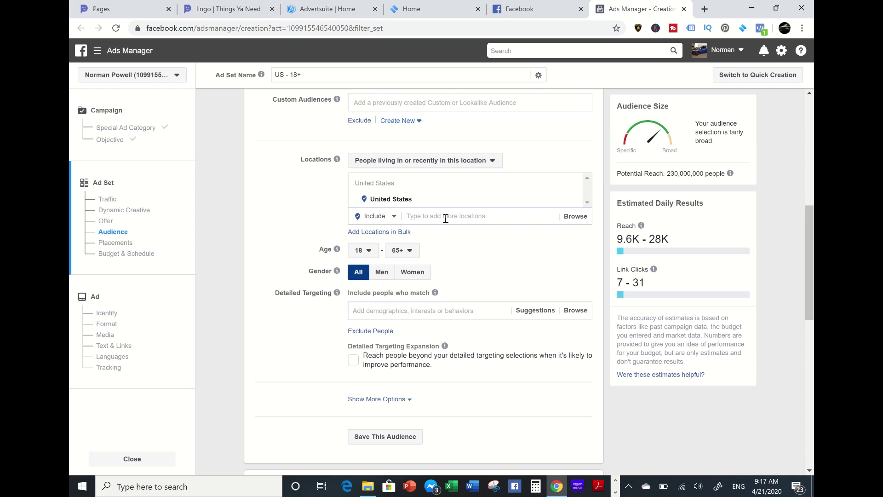
click(446, 217)
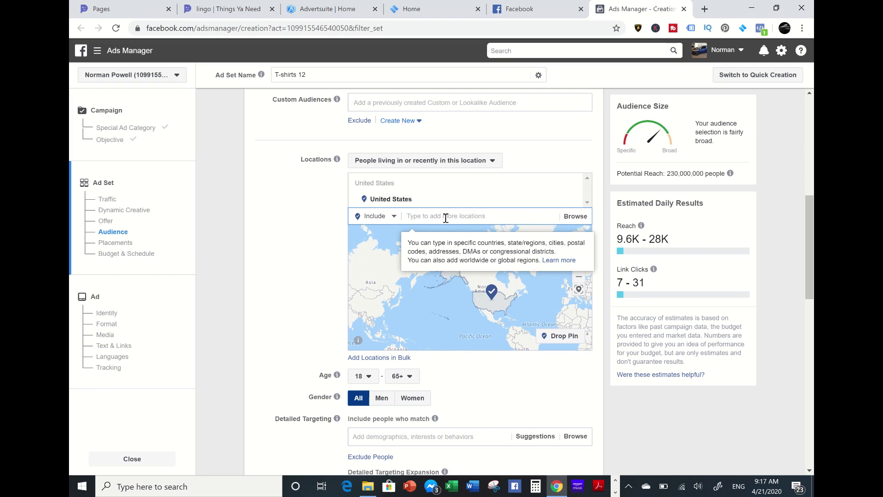
Step: Set the audience age range to a minimum of 25 and a maximum of 54
click(278, 271)
scroll(354, 351, down, 1)
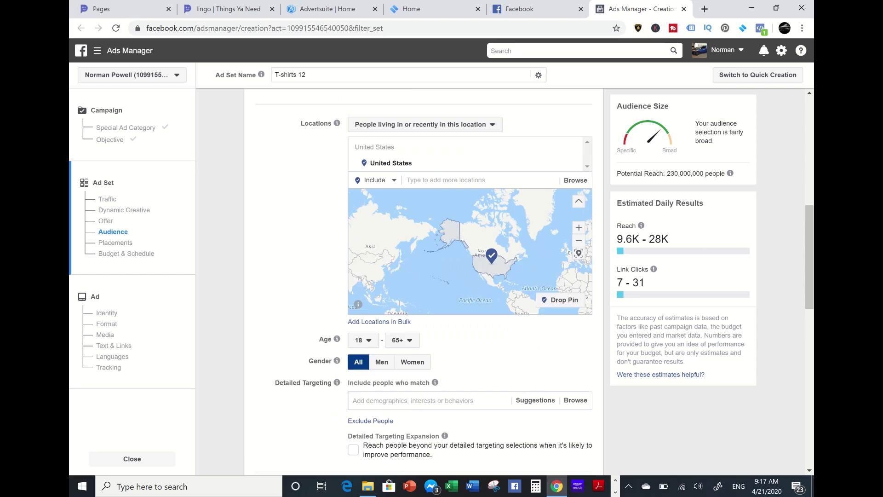
scroll(370, 223, down, 3)
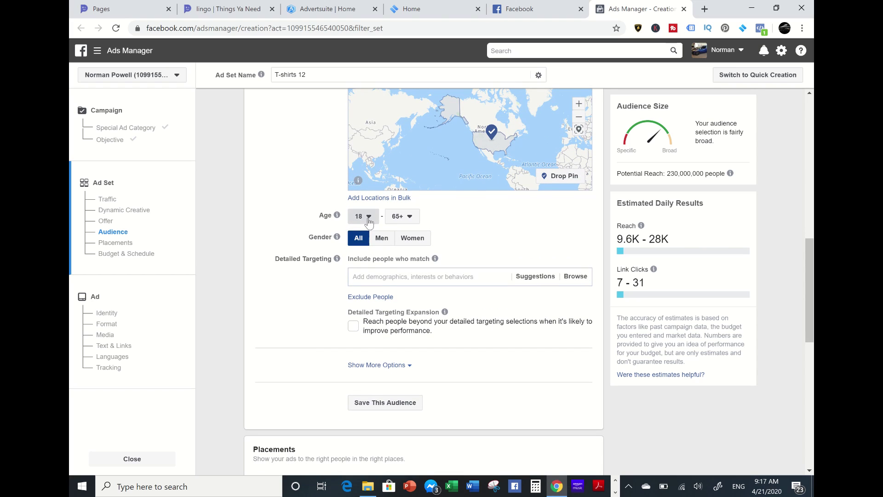
click(369, 219)
scroll(361, 273, down, 3)
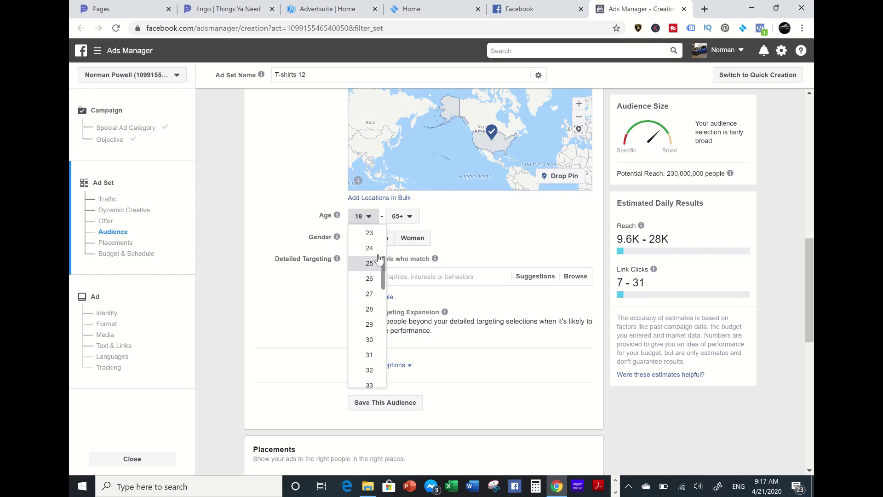
click(370, 263)
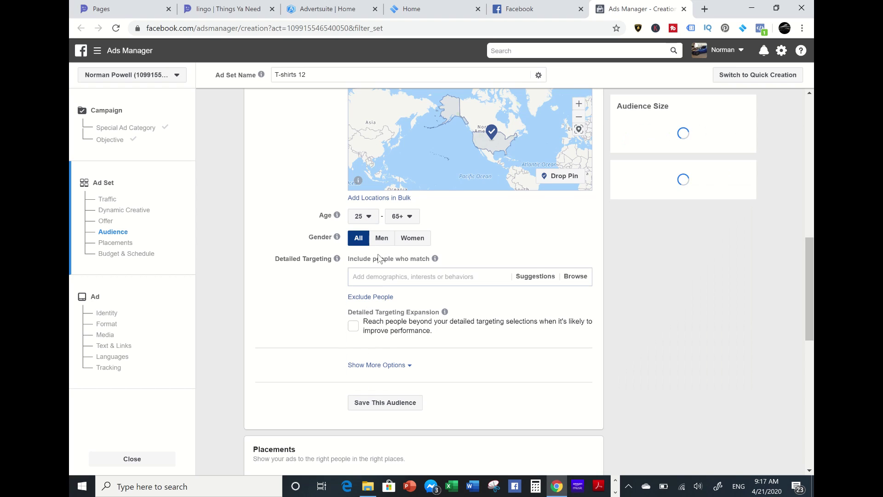
click(408, 222)
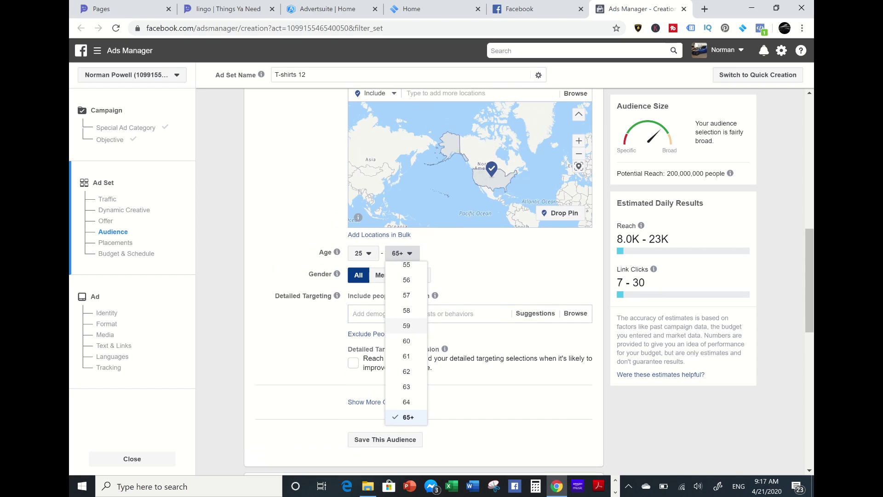
scroll(406, 341, up, 2)
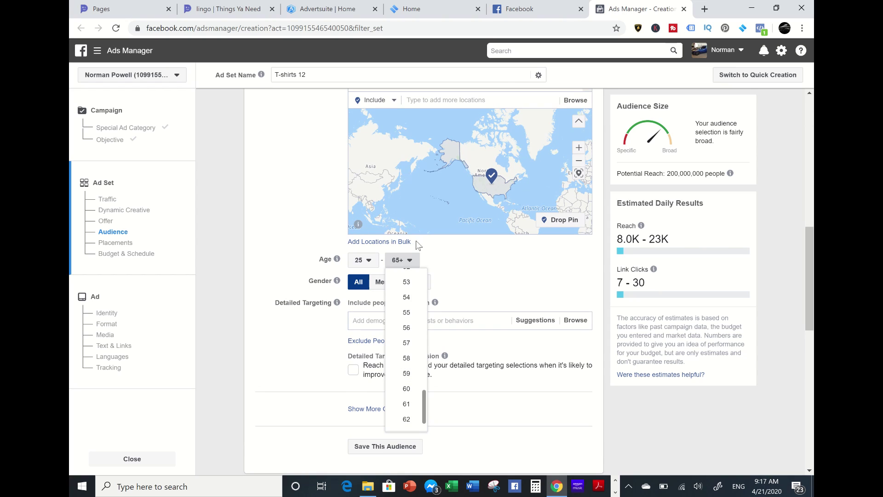
click(405, 300)
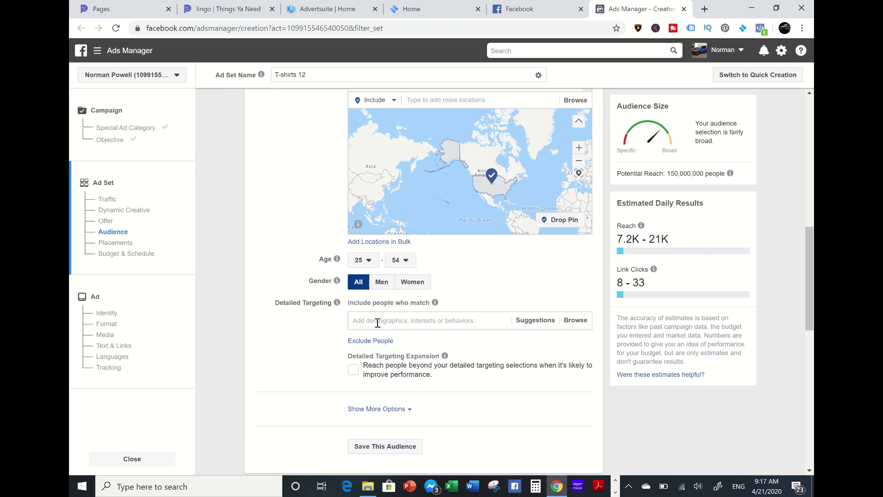
scroll(378, 322, down, 2)
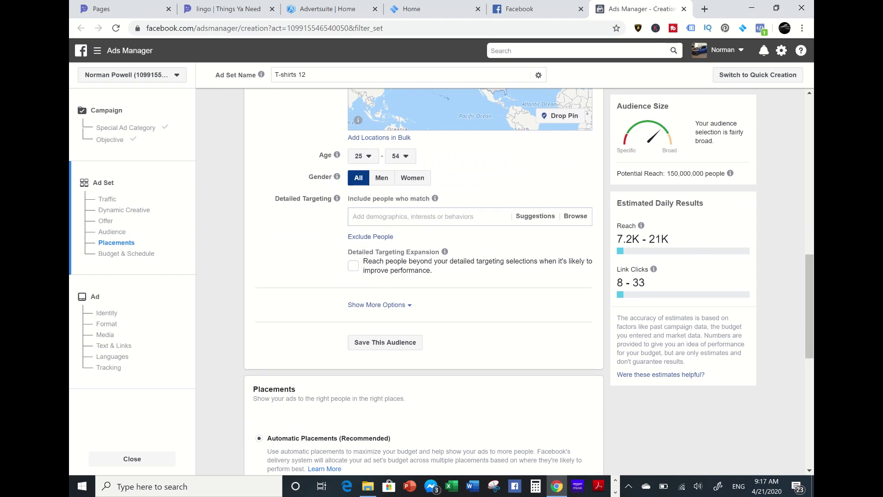
Step: In AdSightPro's Explorer, search interests for 'shirts' to list 57 matches with audience sizes
mouse_move(419, 201)
click(415, 7)
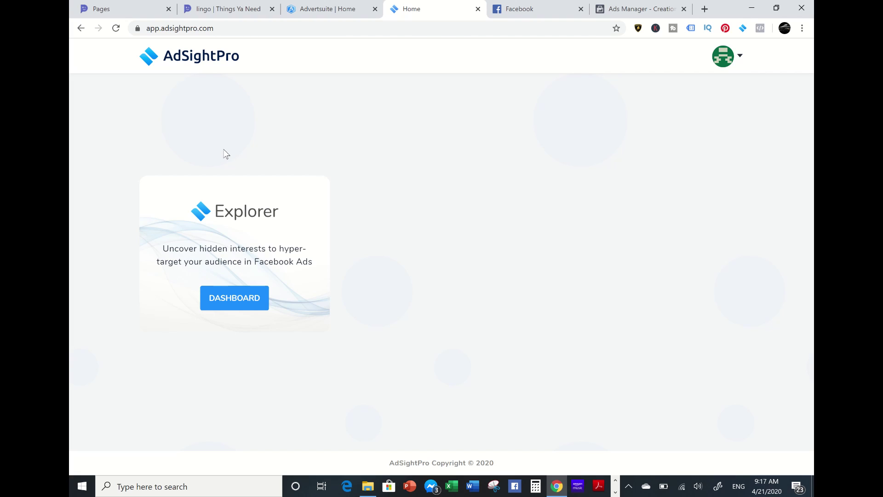
click(223, 304)
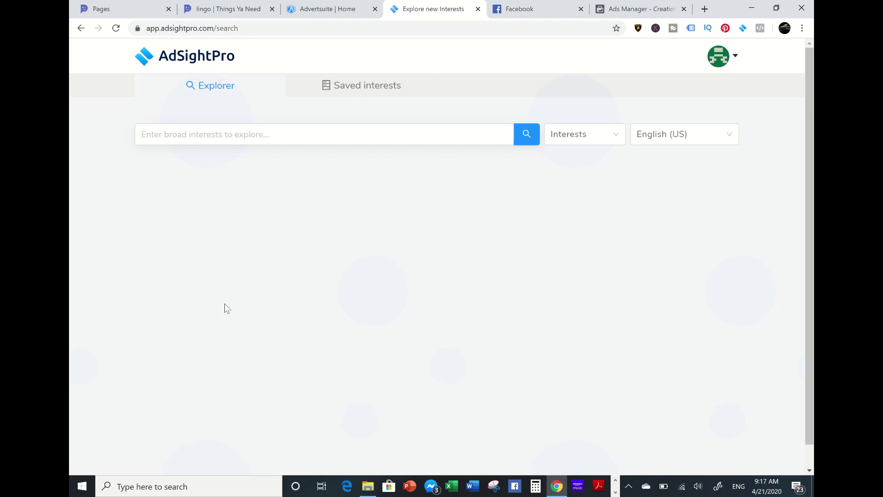
click(210, 134)
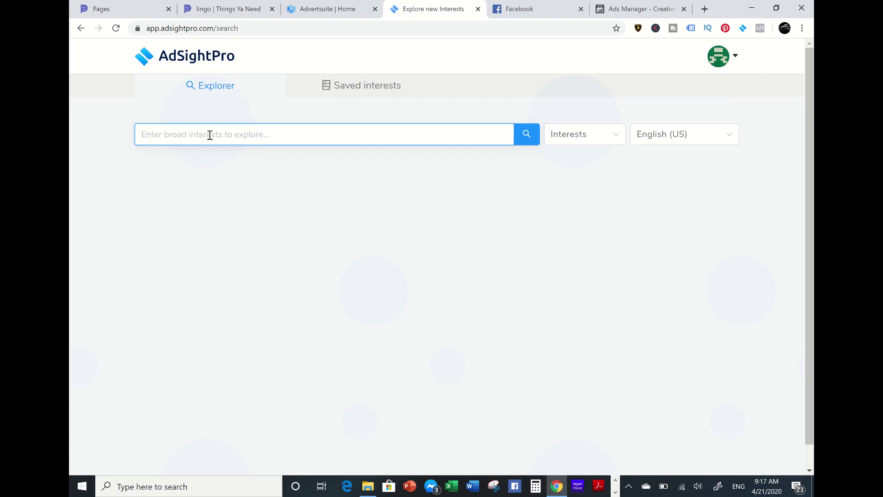
text(shirts)
click(529, 138)
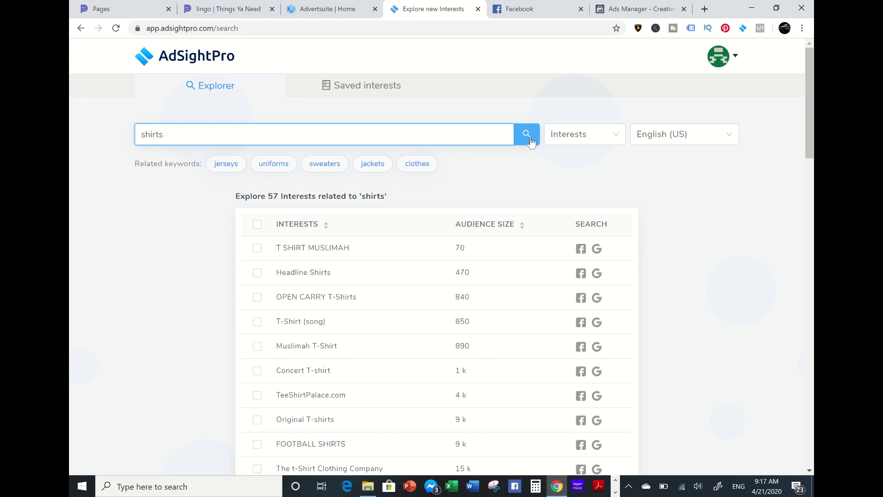
Step: Select the T-Shirt (song), Concert T-shirt, Original T-shirts and Ringer T-shirt interests
scroll(531, 141, down, 3)
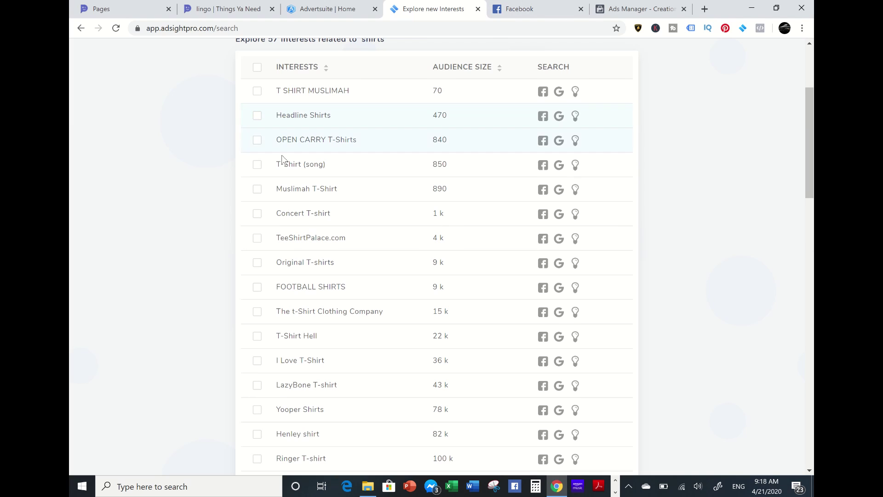
click(257, 165)
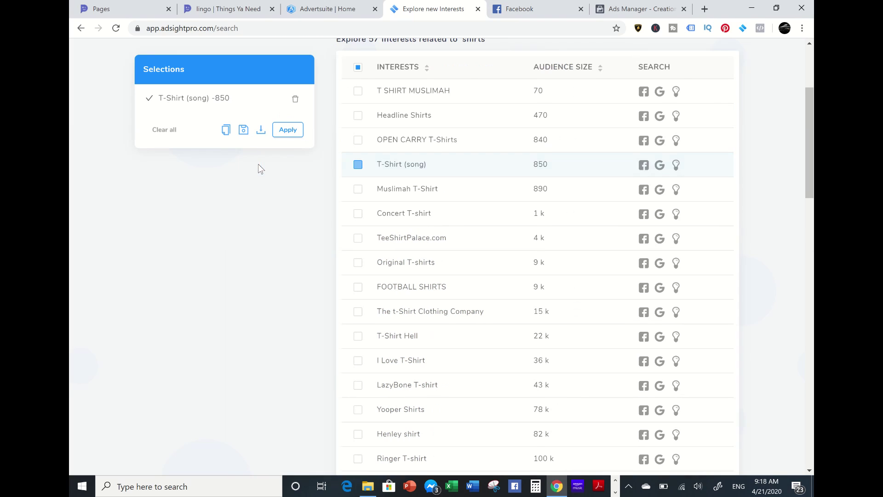
click(358, 213)
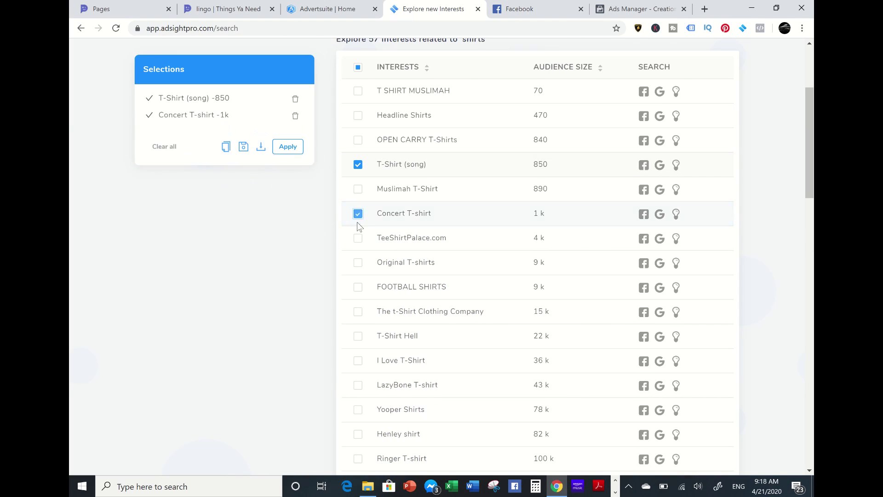
click(357, 263)
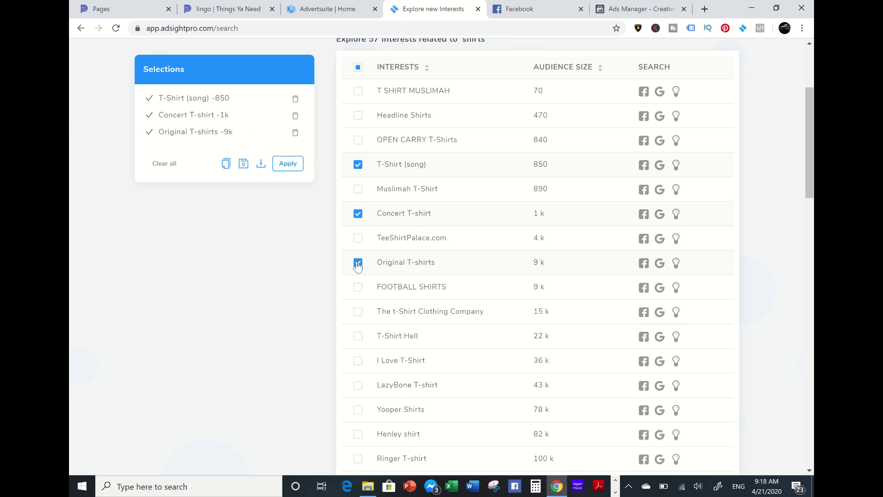
scroll(358, 266, down, 2)
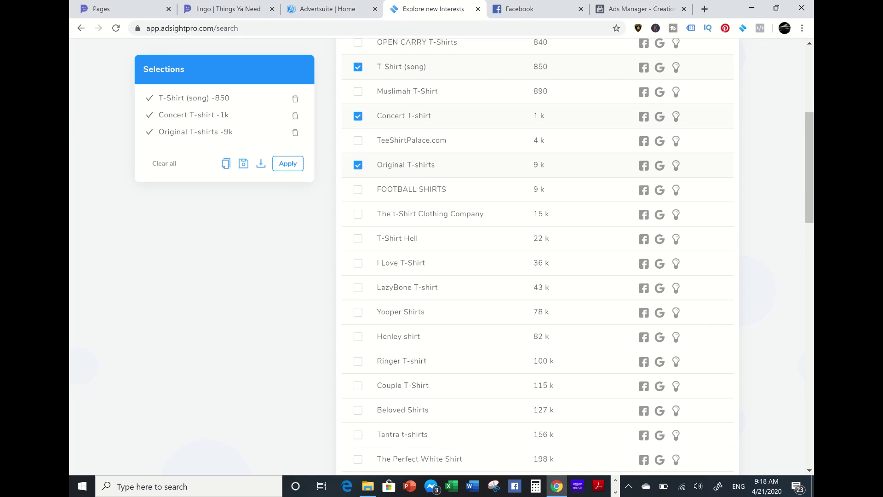
scroll(539, 257, down, 3)
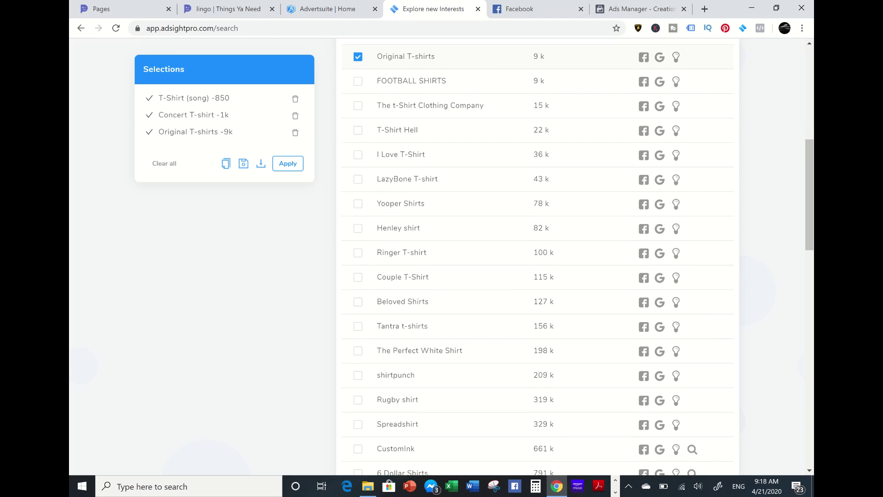
scroll(538, 258, up, 3)
scroll(539, 258, up, 2)
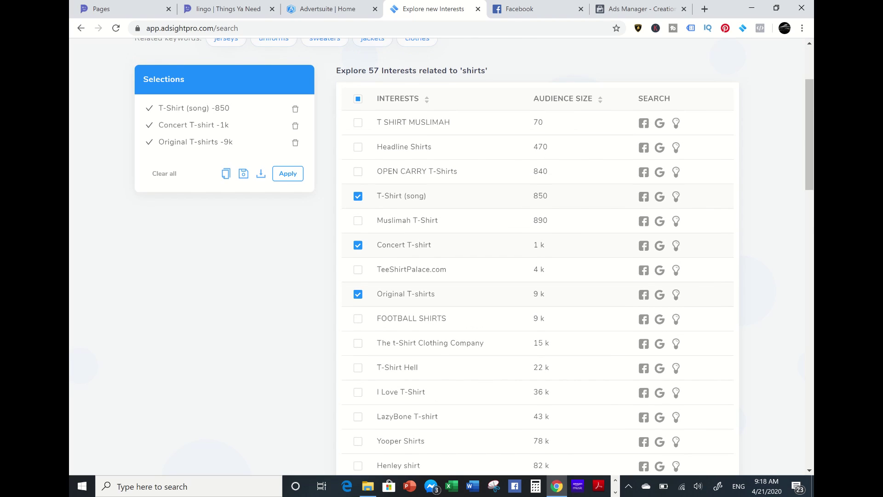
scroll(538, 258, down, 2)
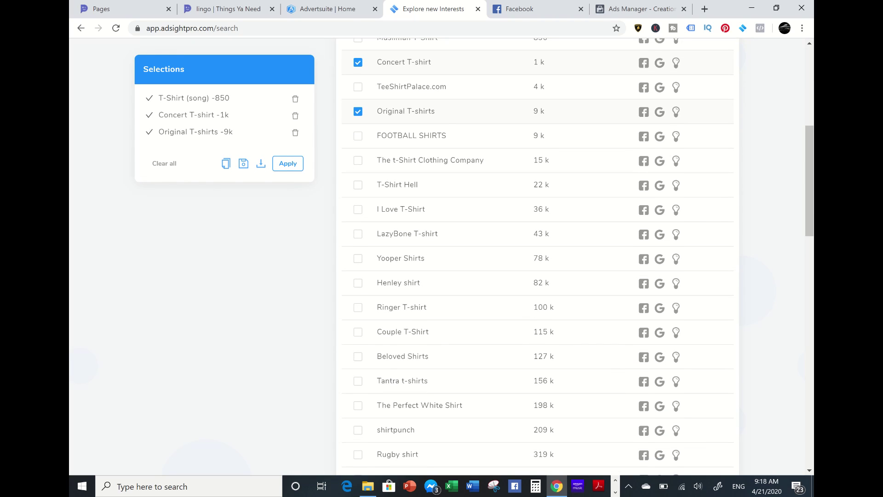
scroll(538, 257, down, 1)
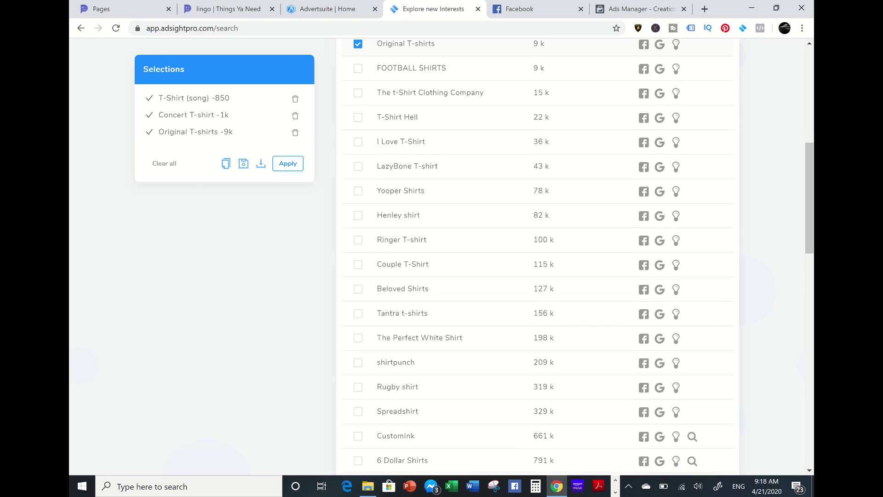
click(357, 239)
Step: Add CustomInk, Teespring, Polo shirt and Urban Outfitters to the selected interests
scroll(364, 268, down, 3)
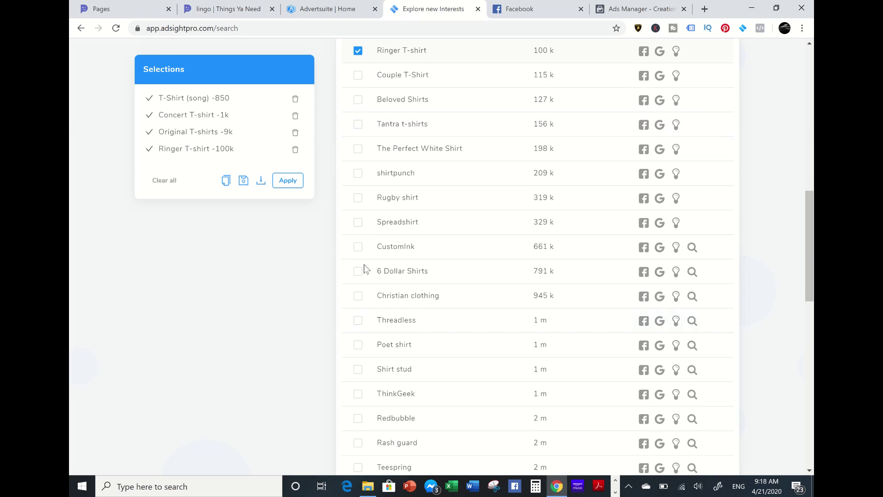
click(358, 247)
scroll(358, 221, down, 2)
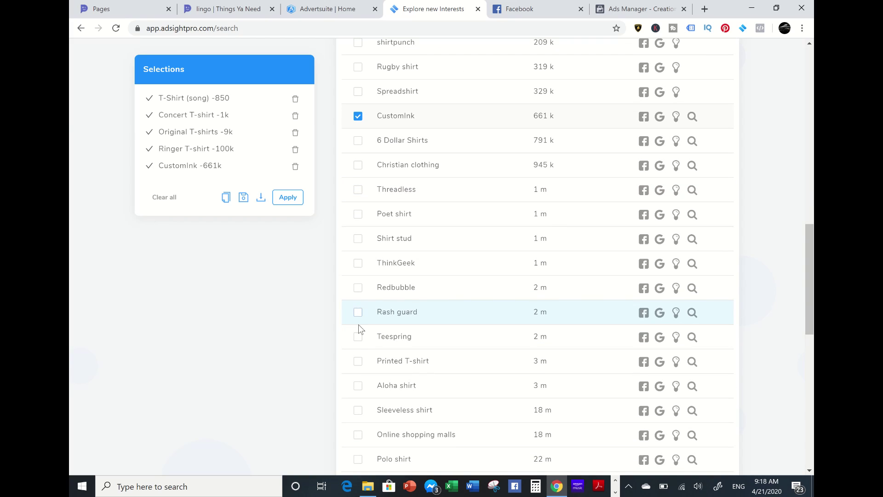
click(358, 339)
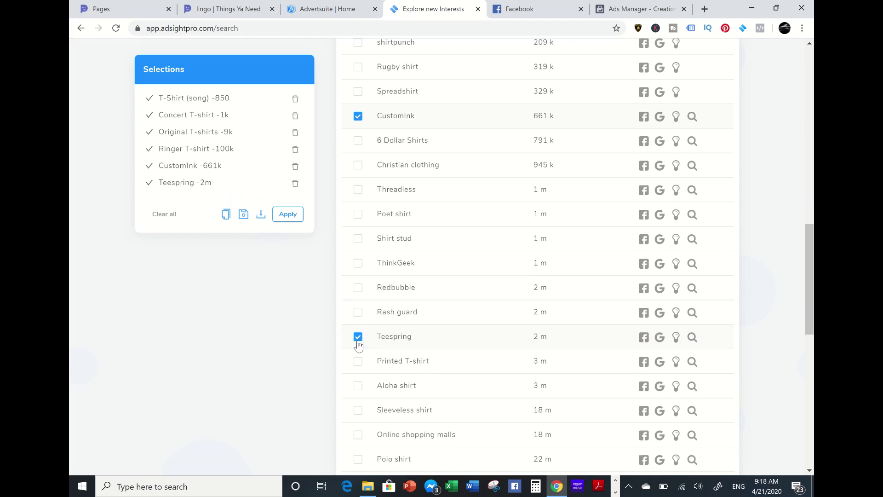
scroll(377, 280, down, 4)
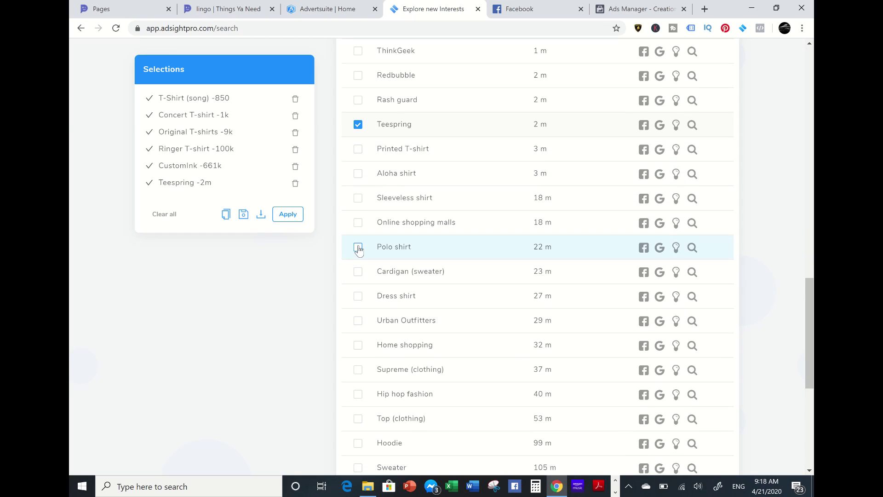
click(358, 247)
scroll(410, 319, down, 3)
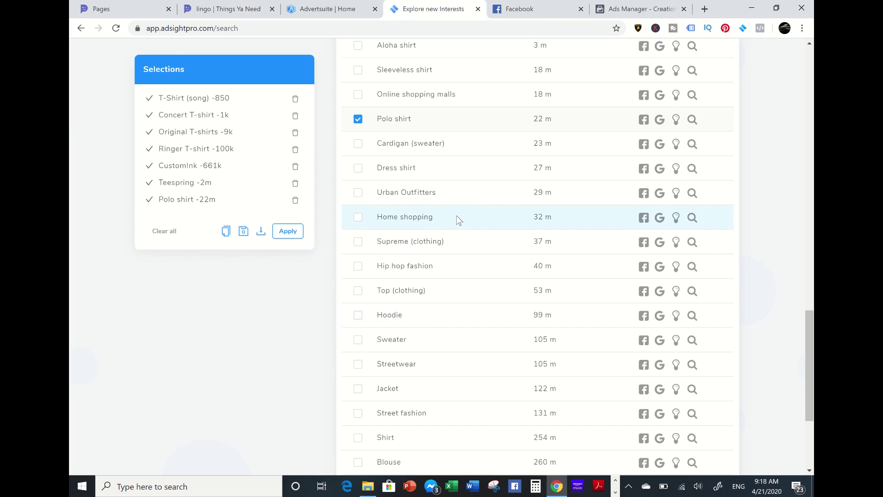
scroll(457, 215, up, 1)
click(358, 224)
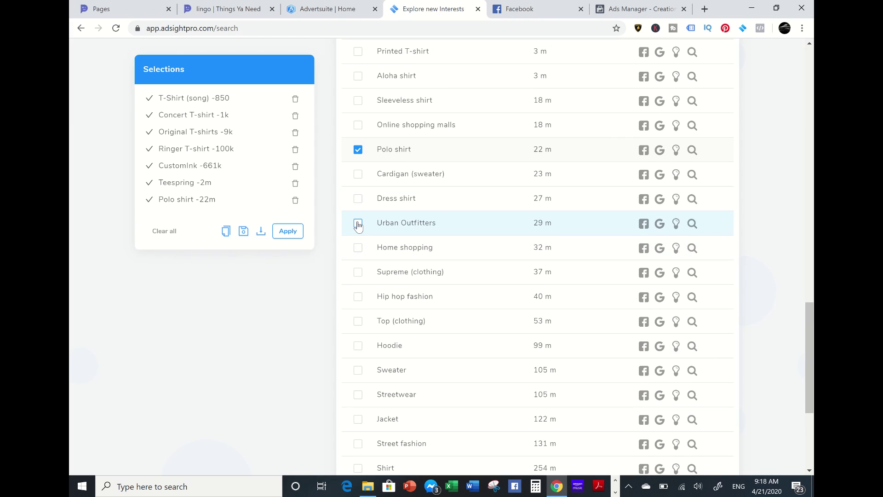
Step: Select Threadless and Rugby shirt, then copy all ten chosen interests to the clipboard
scroll(366, 253, up, 4)
scroll(538, 257, up, 3)
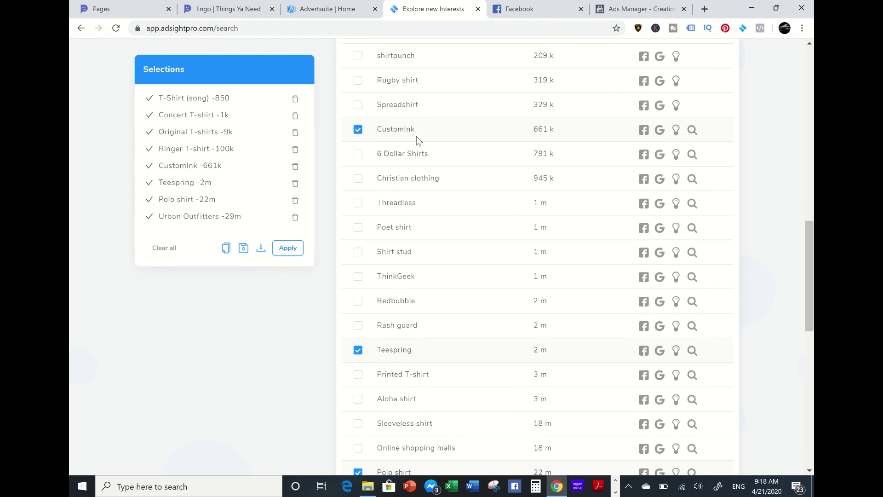
click(358, 203)
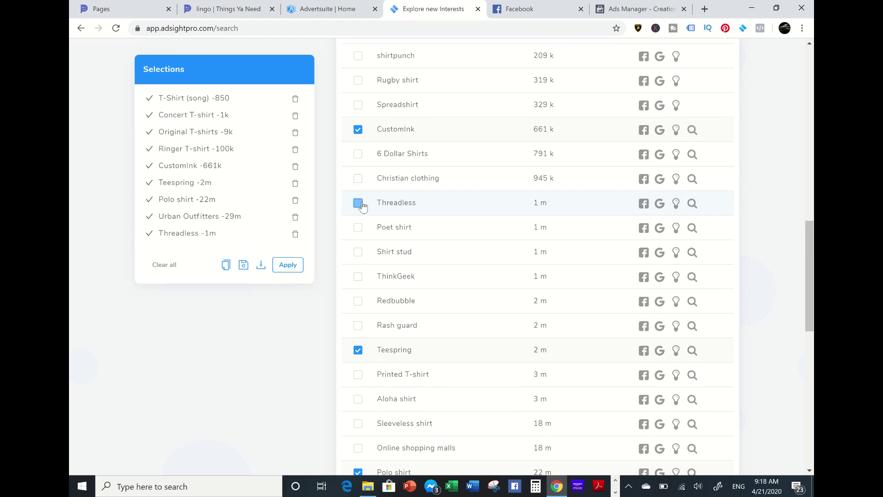
scroll(364, 203, up, 3)
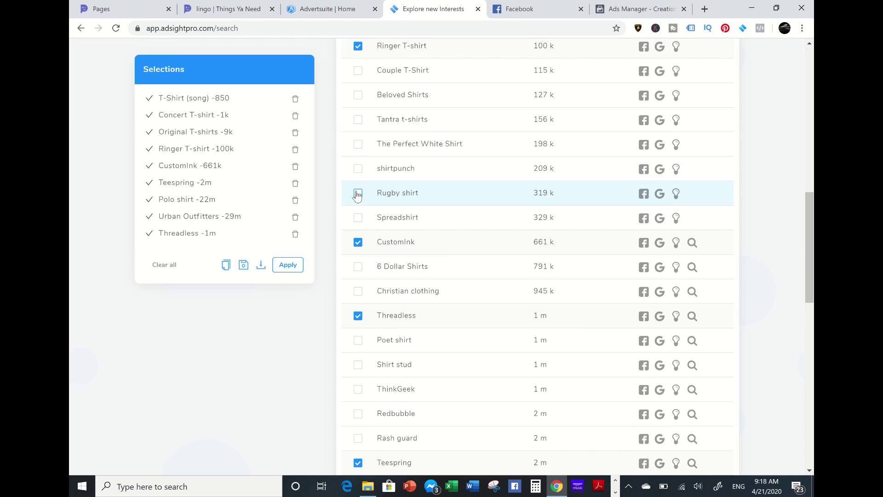
click(358, 194)
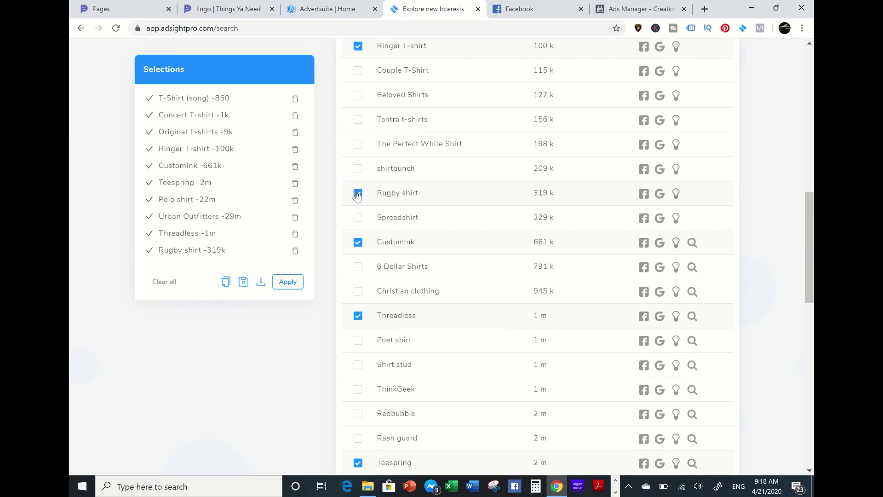
click(226, 282)
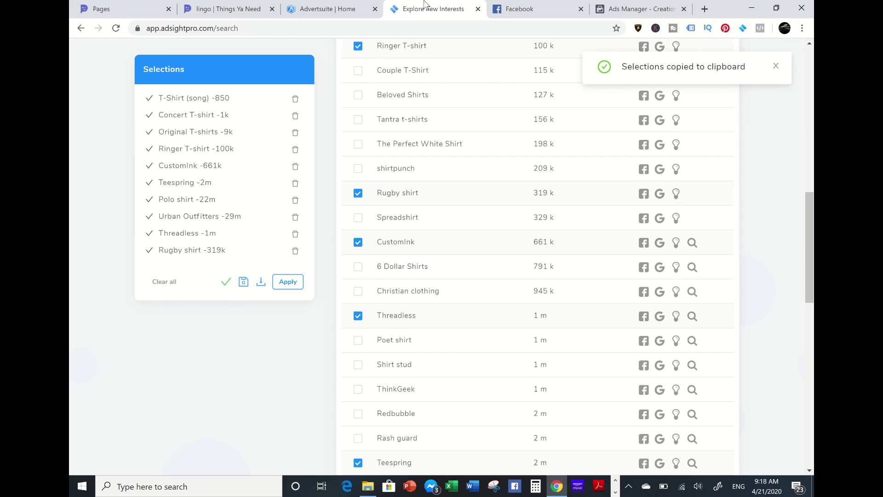
click(608, 9)
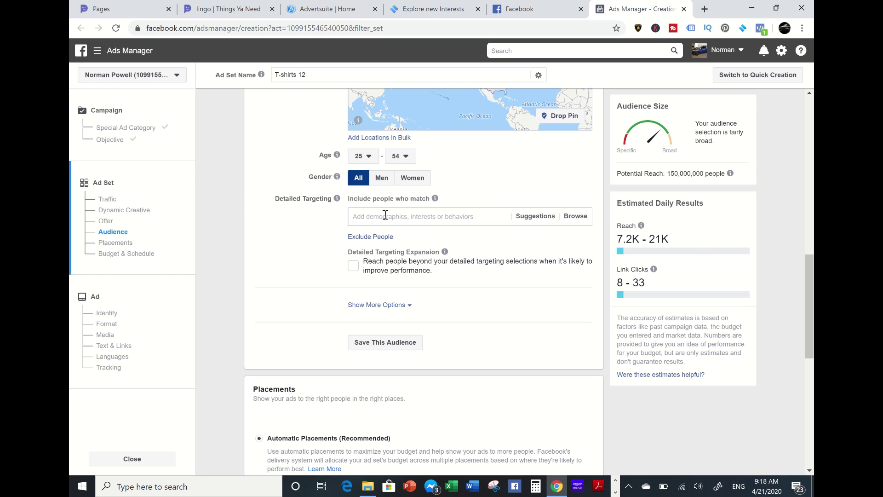
Step: Paste the ten shirt interests into Detailed Targeting and add a Narrow Audience condition
key(ctrl+v)
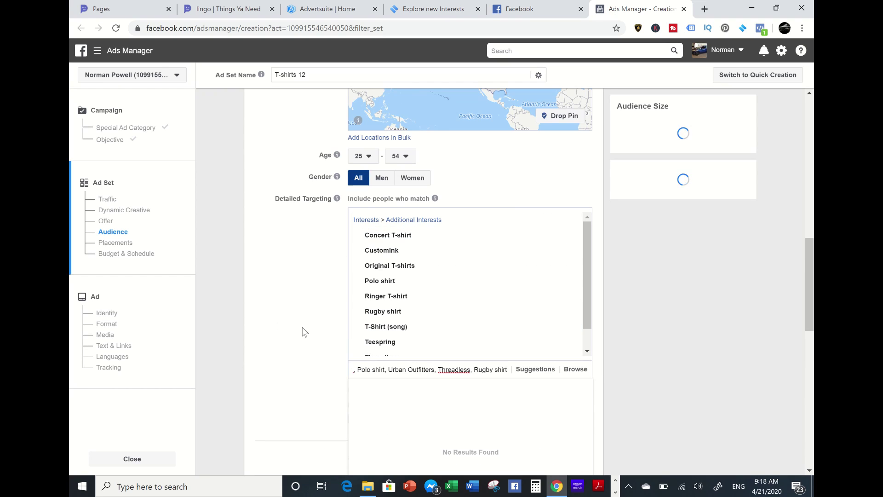
scroll(303, 329, down, 1)
scroll(460, 297, down, 1)
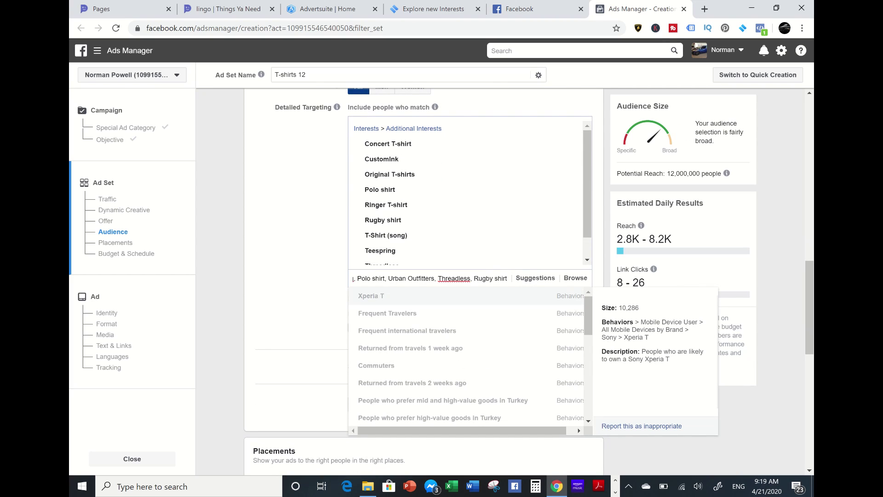
click(297, 288)
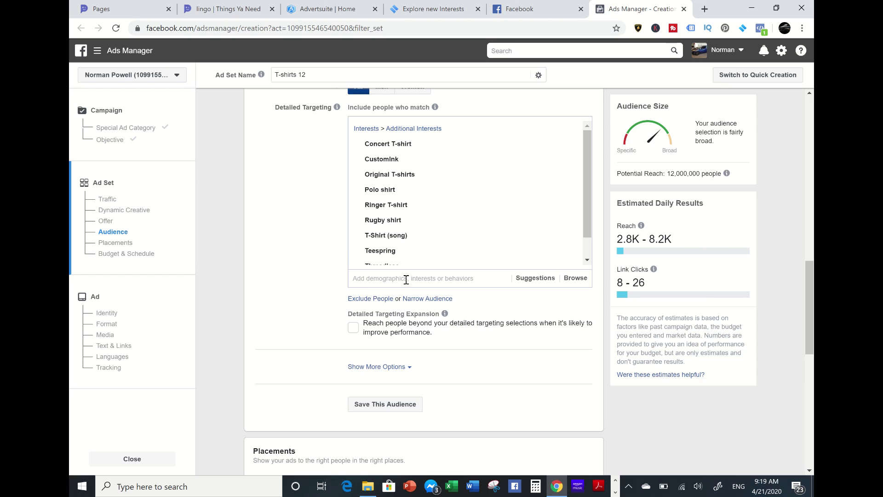
scroll(460, 295, down, 1)
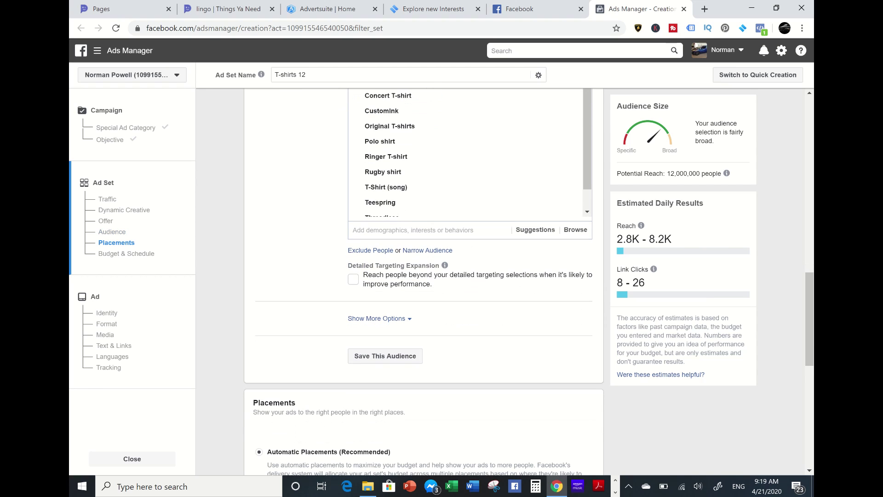
click(411, 252)
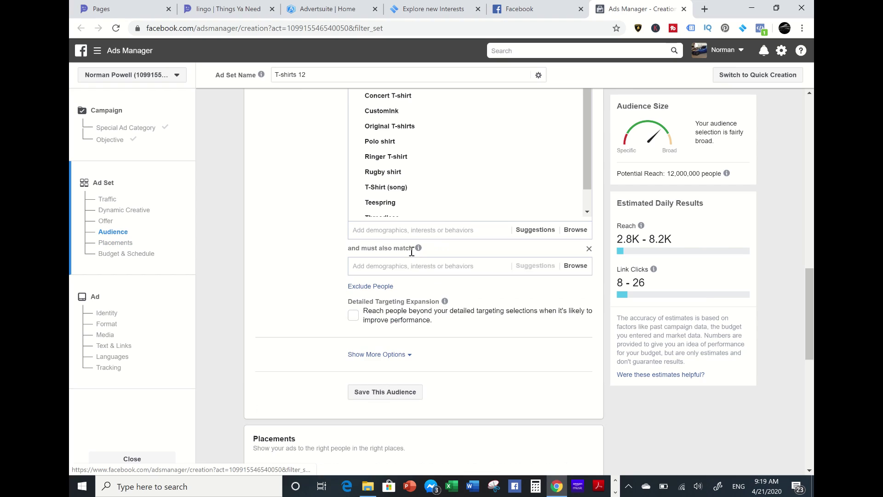
Step: Require the audience to also match Engaged Shoppers, cutting reach to 6,400,000
click(370, 268)
text(shoppers)
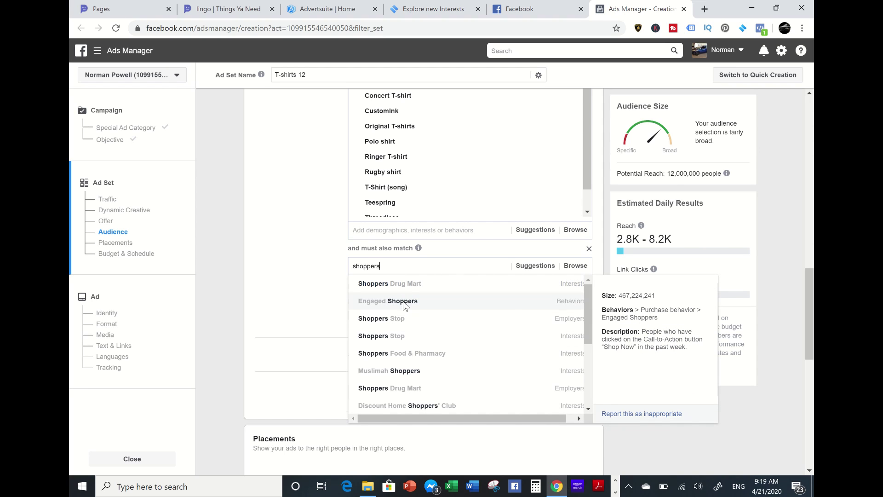
click(403, 305)
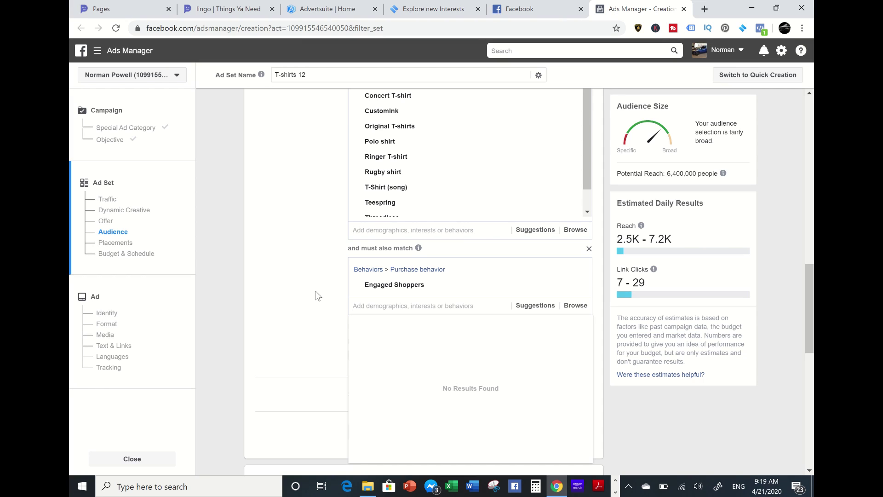
scroll(264, 336, down, 4)
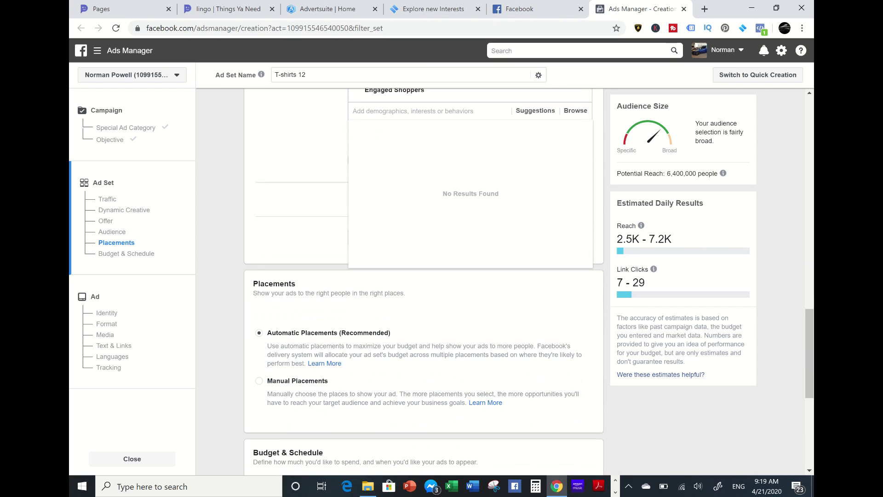
Step: Switch to manual placements and untick Audience Network, Instagram, Messenger and Facebook Right Column
click(259, 381)
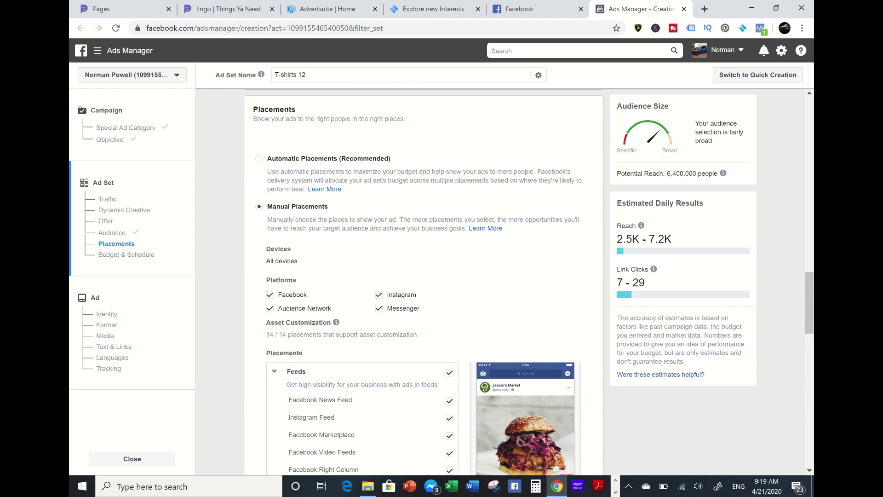
click(270, 308)
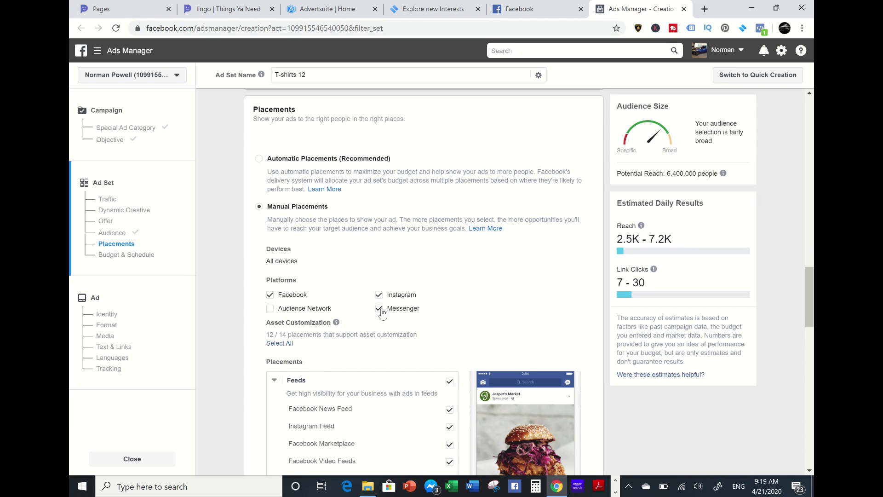
click(379, 295)
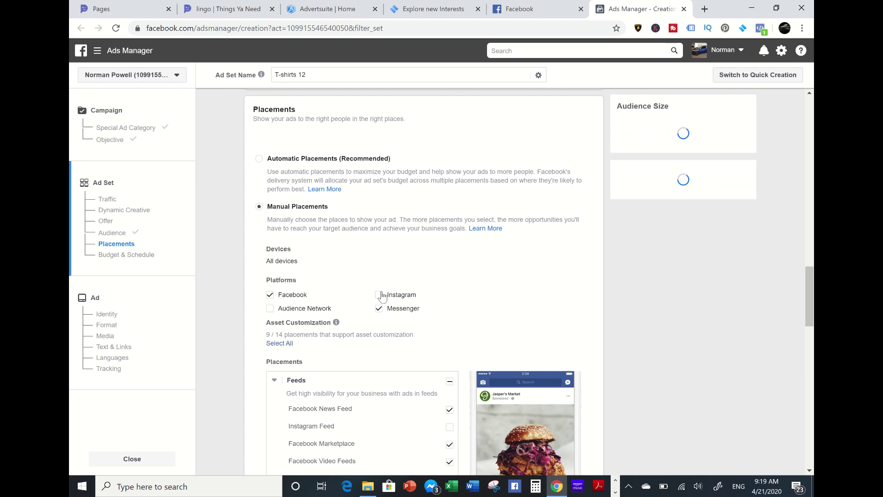
scroll(389, 317, down, 3)
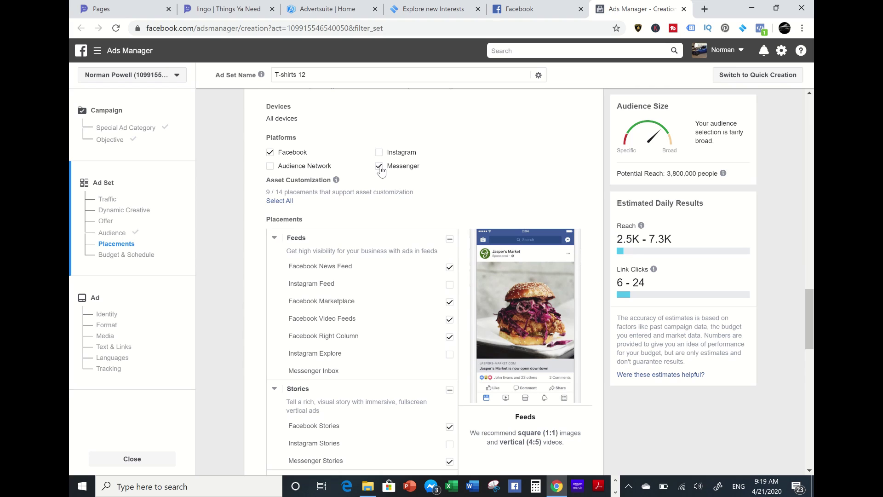
click(380, 167)
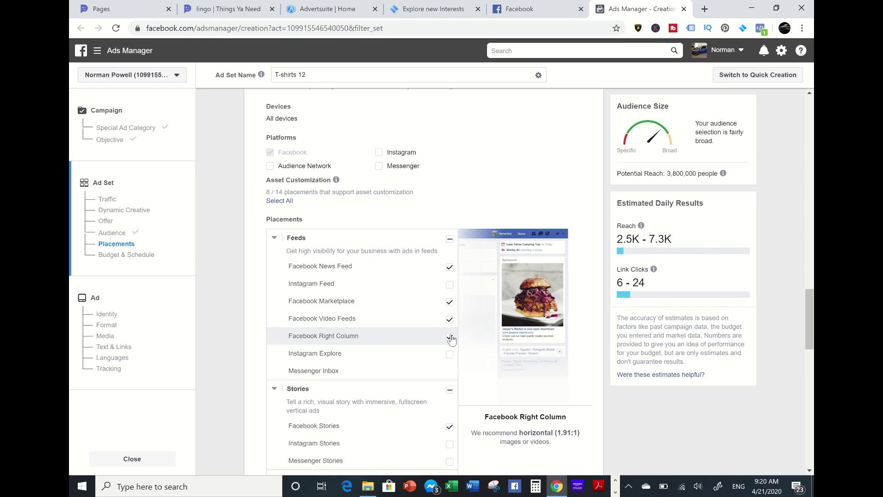
click(450, 337)
Step: Turn off the In-Article and In-Stream placements, leaving reach at 3,800,000
scroll(451, 339, down, 2)
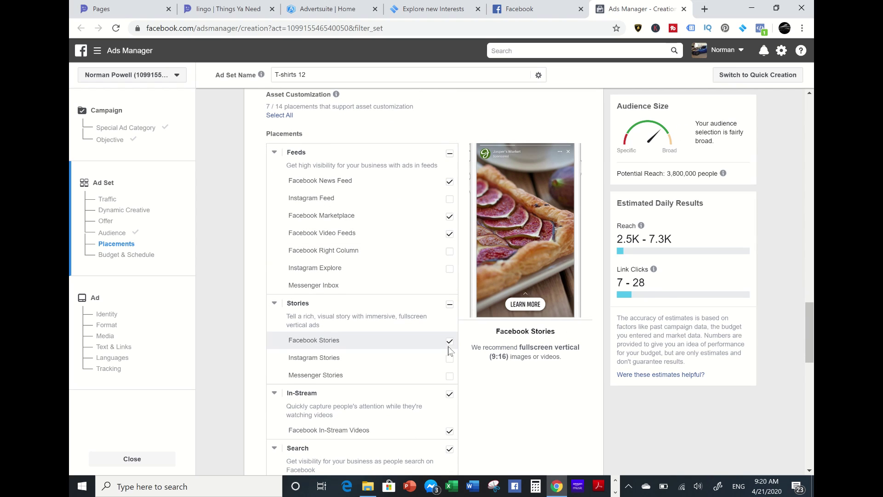
scroll(450, 348, down, 3)
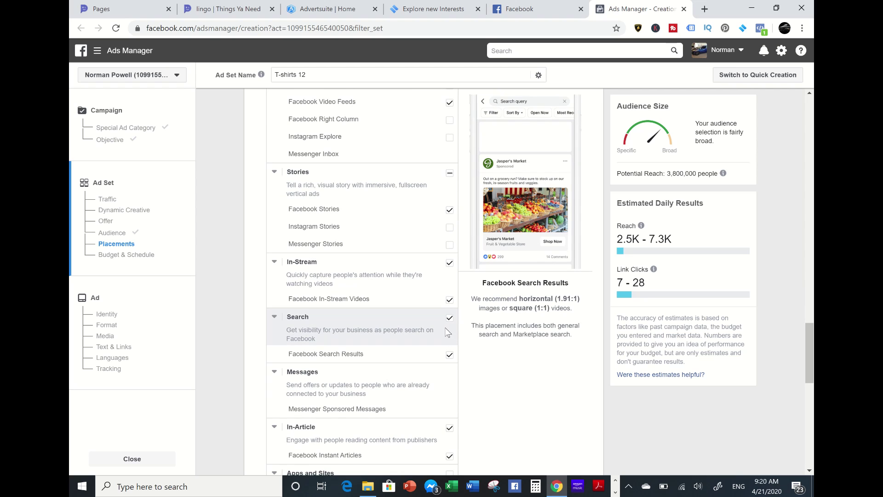
scroll(446, 336, down, 3)
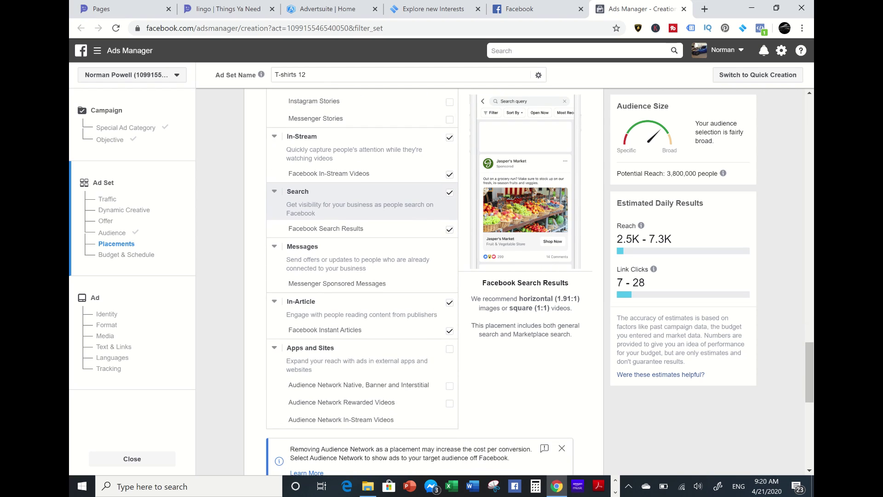
scroll(446, 336, up, 1)
scroll(446, 336, down, 3)
scroll(447, 335, up, 1)
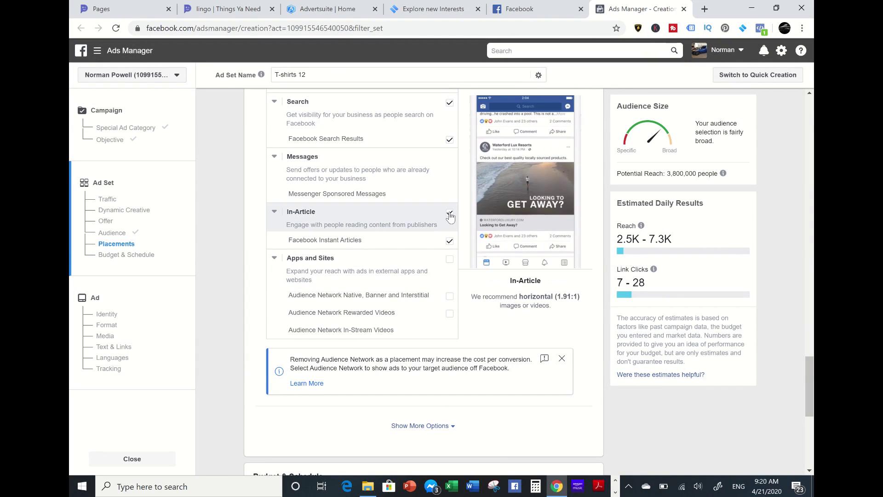
click(450, 215)
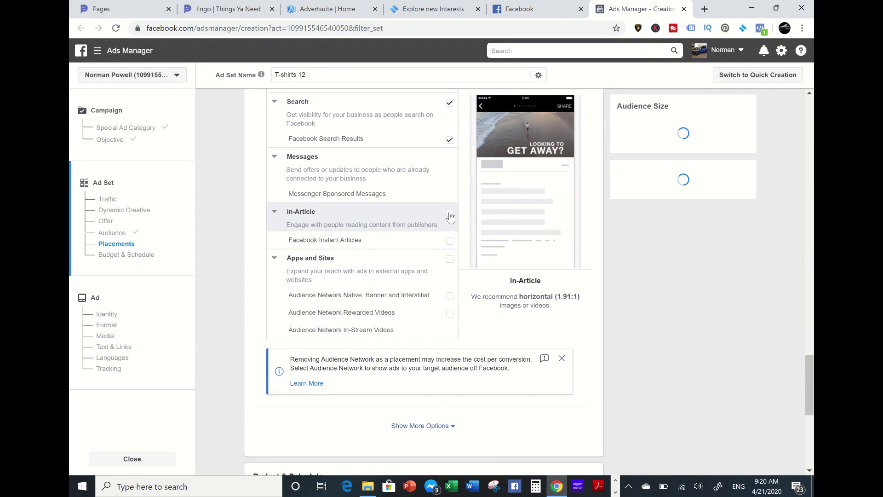
scroll(447, 276, up, 2)
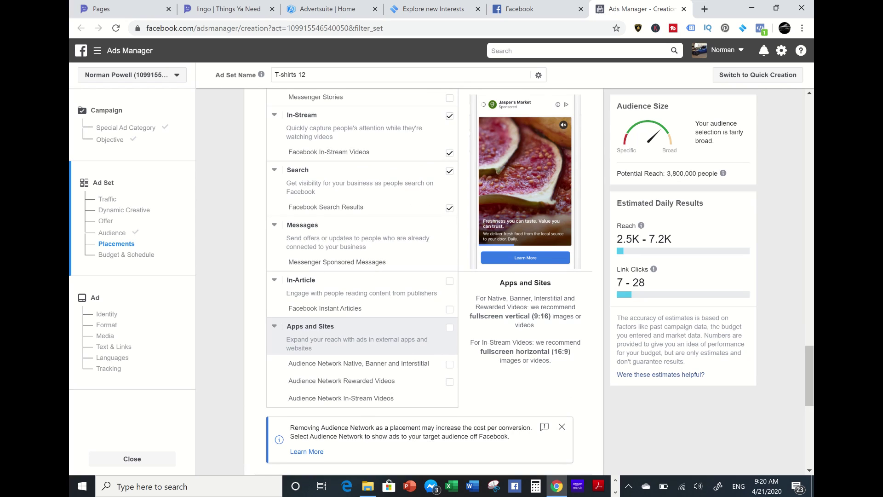
scroll(362, 282, up, 2)
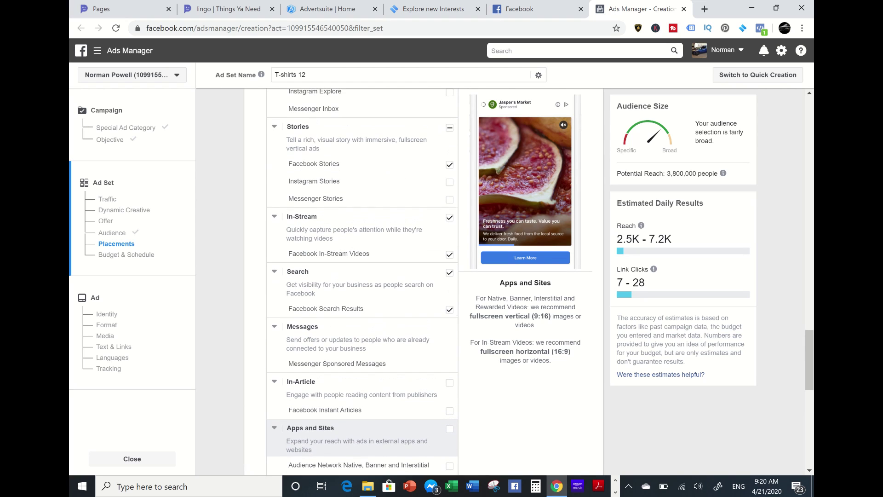
click(449, 219)
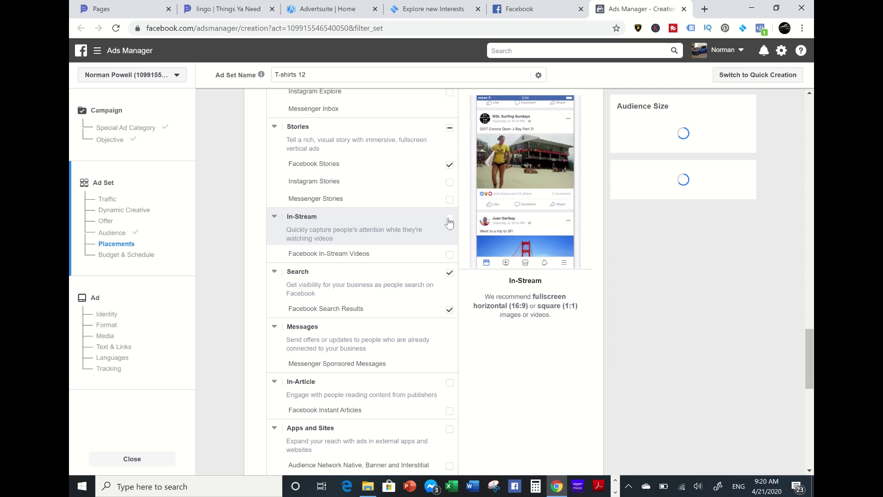
scroll(450, 223, up, 1)
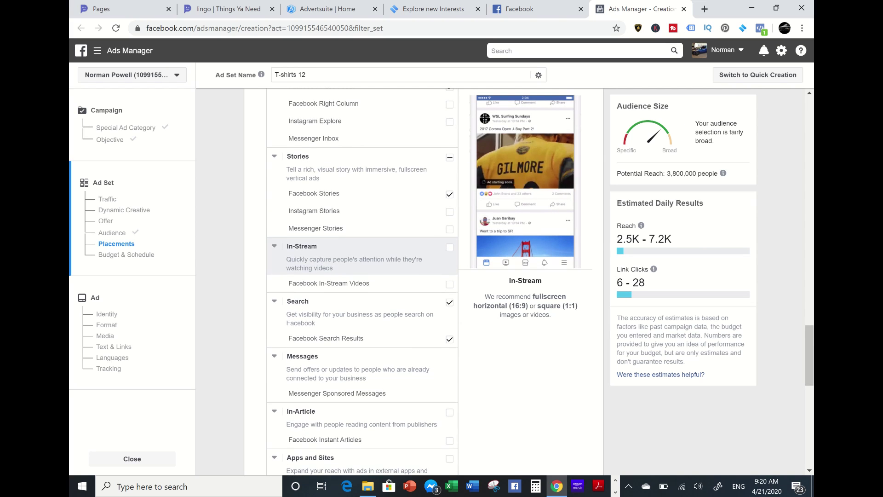
scroll(362, 276, up, 3)
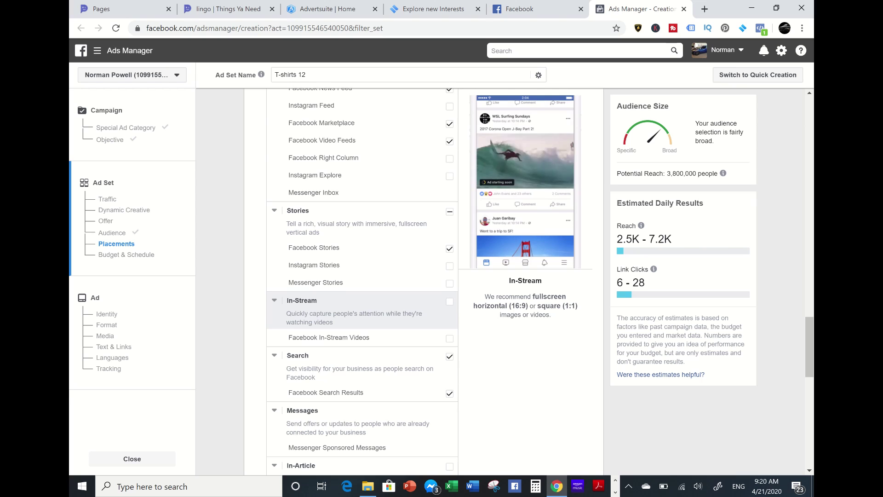
scroll(362, 276, up, 2)
scroll(363, 276, down, 10)
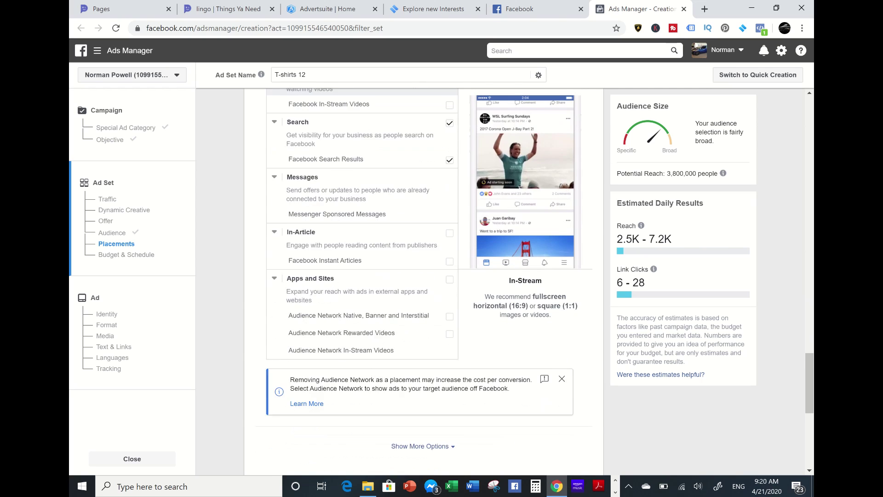
scroll(423, 279, down, 3)
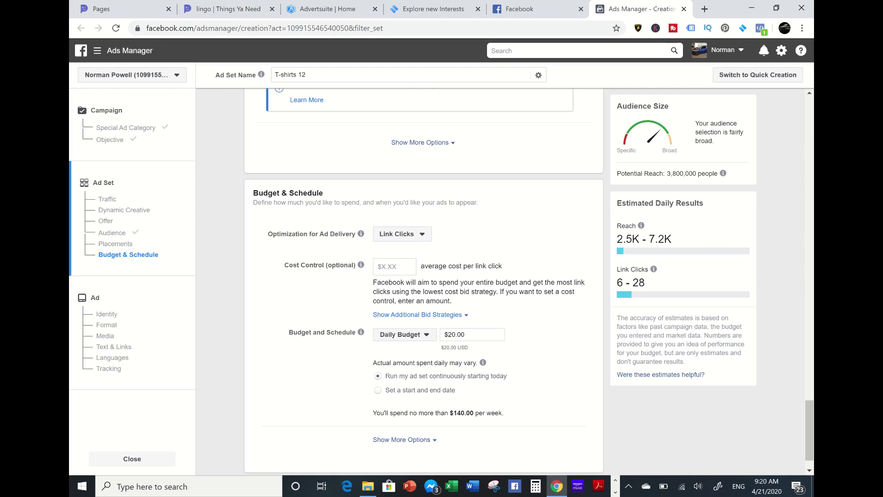
Step: Lower the daily budget from $20.00 to $10.00 and proceed to the ad setup
click(473, 334)
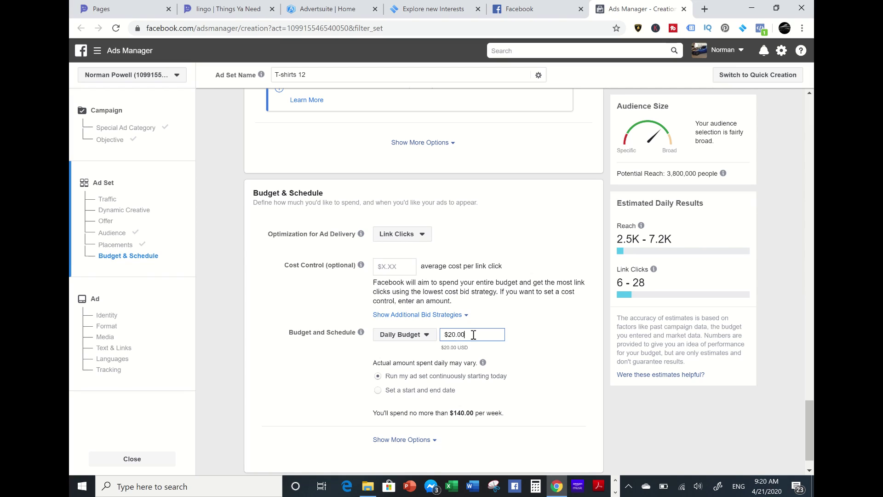
text(10)
scroll(473, 335, down, 1)
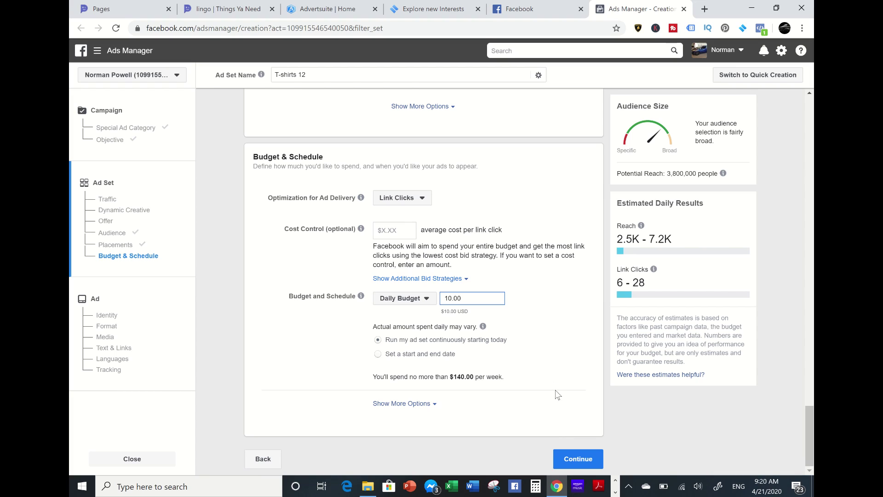
click(574, 461)
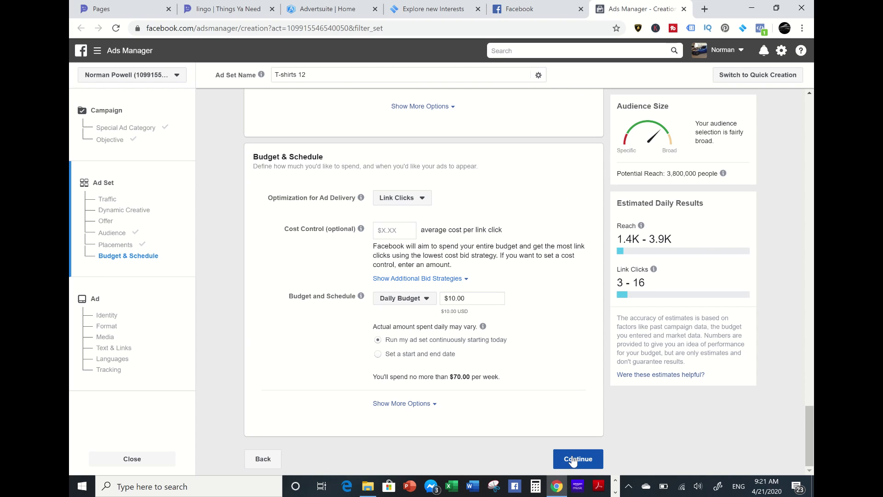
click(573, 460)
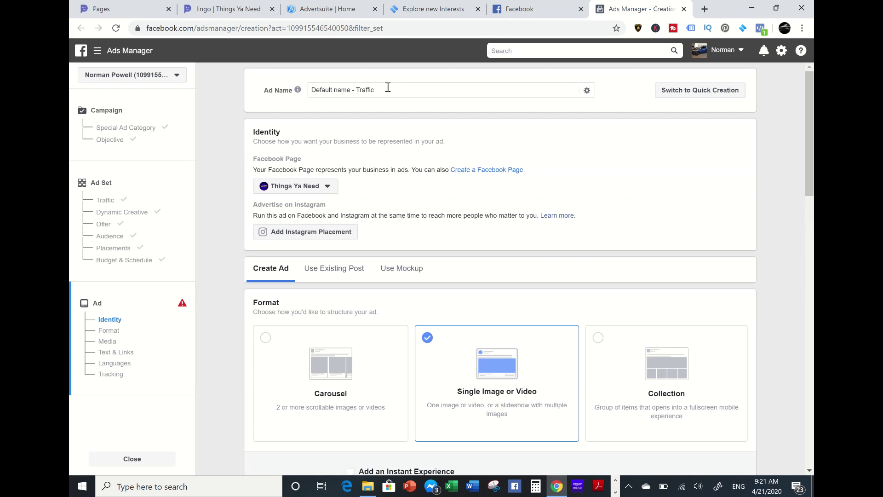
Step: Scroll down to the ad's Media section and bring up the Add Media choices
scroll(421, 220, down, 2)
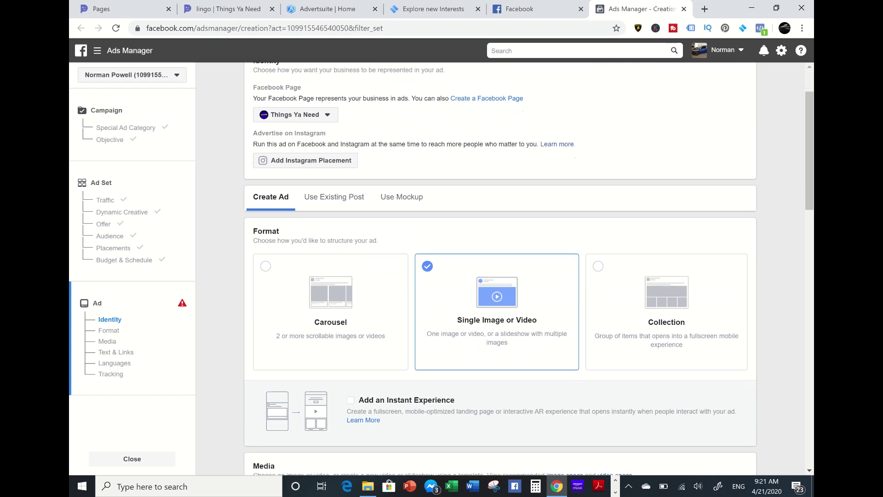
scroll(501, 276, down, 2)
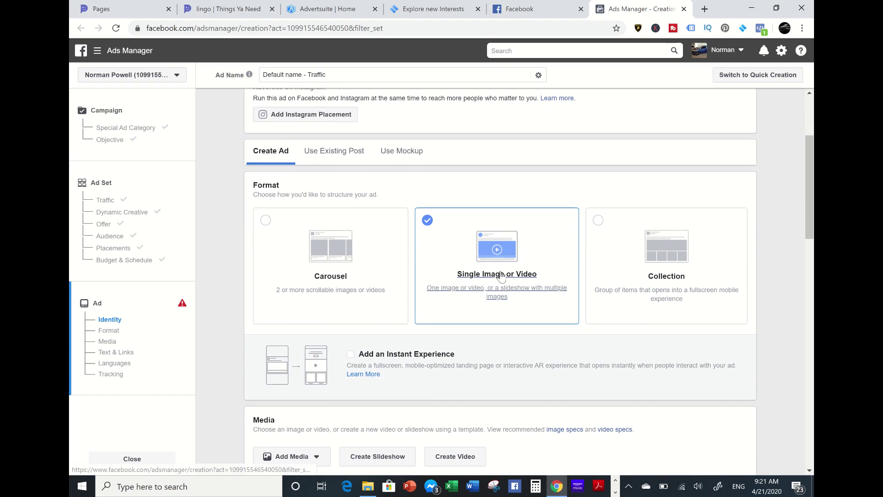
scroll(501, 276, down, 2)
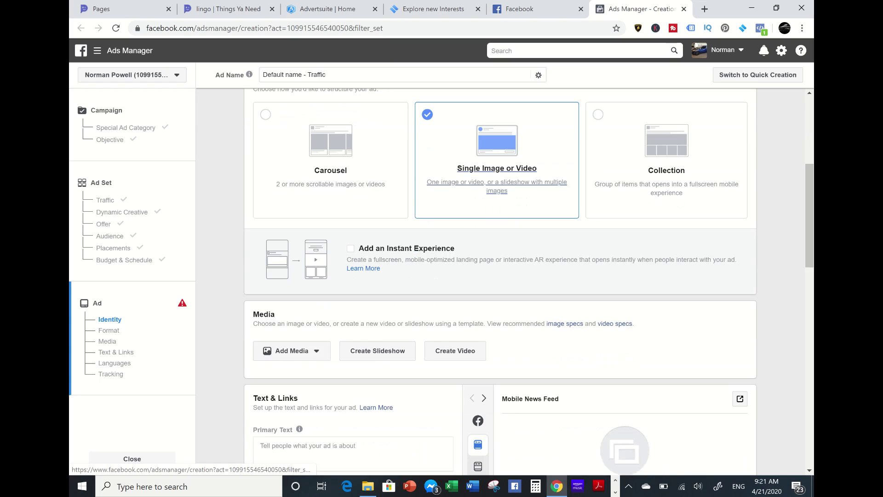
scroll(497, 184, down, 1)
click(295, 313)
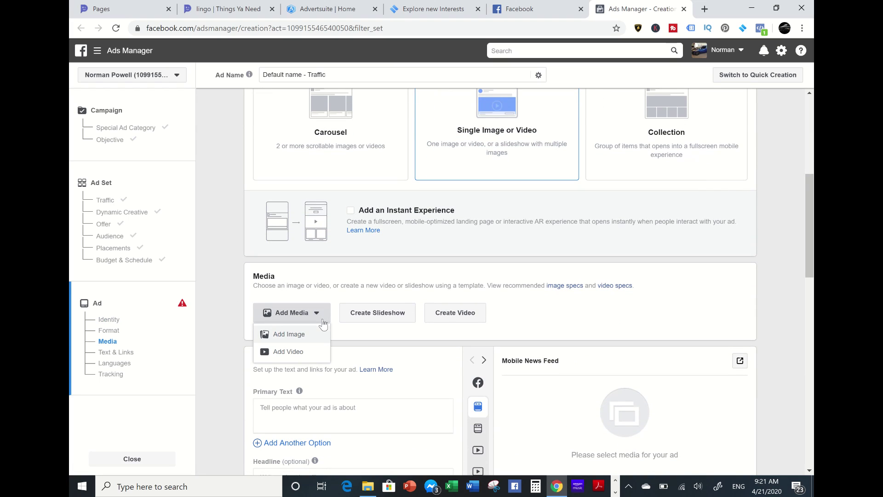
Step: Add the blue T-shirt image 3.png from the account's image library as the ad media
click(289, 334)
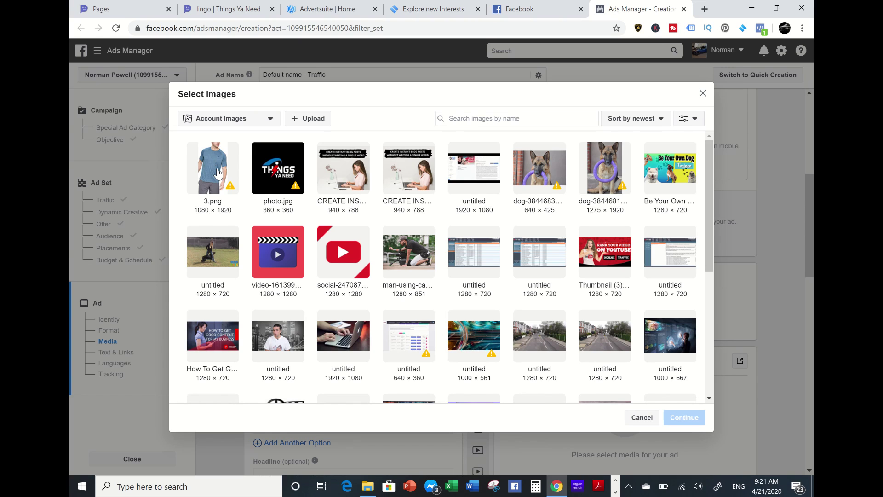
click(219, 174)
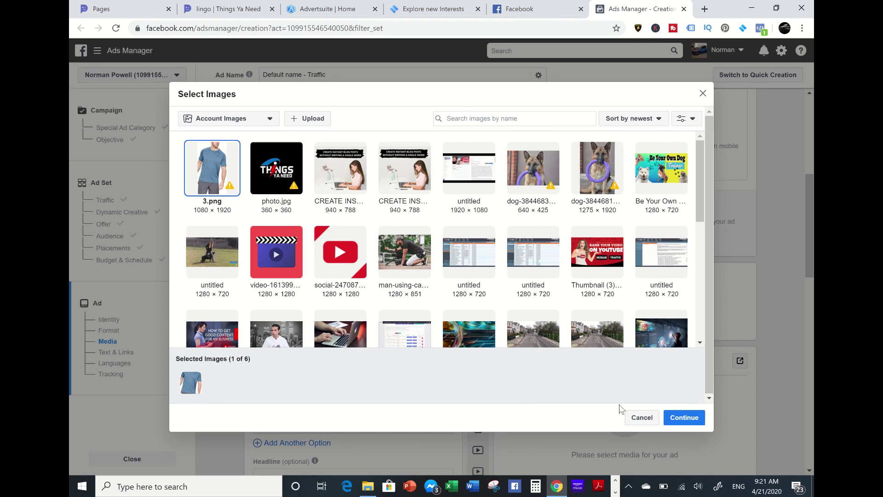
click(698, 420)
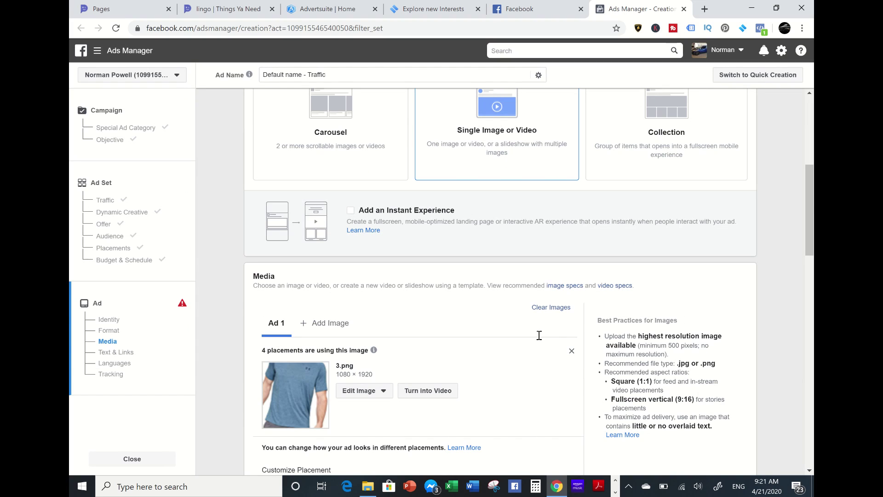
Step: Scroll to Text & Links and put the cursor in the Primary Text box
scroll(540, 323, down, 5)
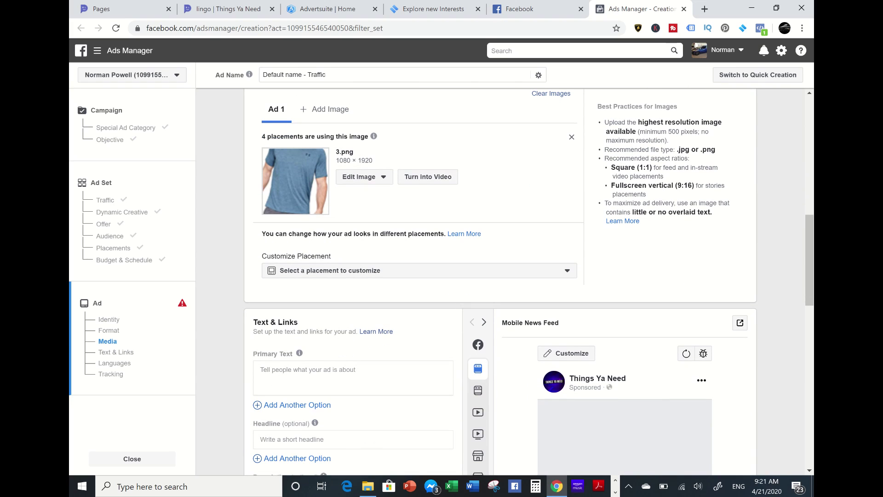
scroll(539, 322, down, 4)
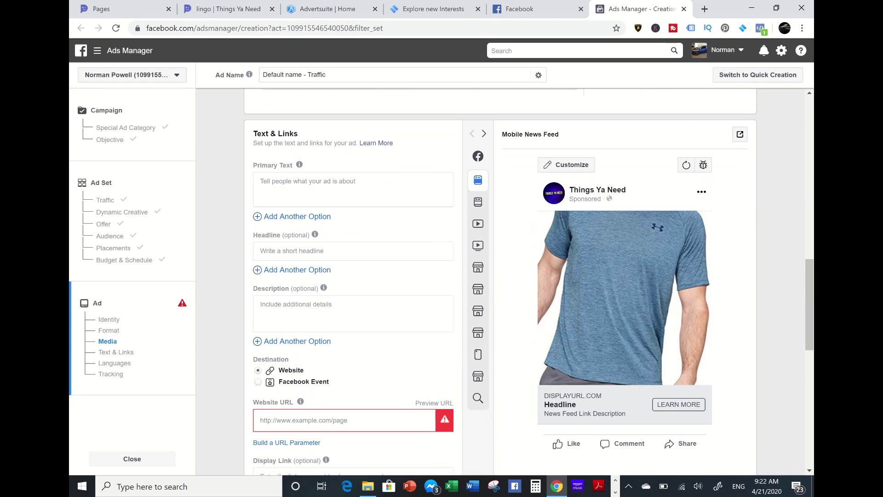
scroll(529, 283, up, 1)
scroll(529, 283, down, 2)
scroll(529, 283, down, 1)
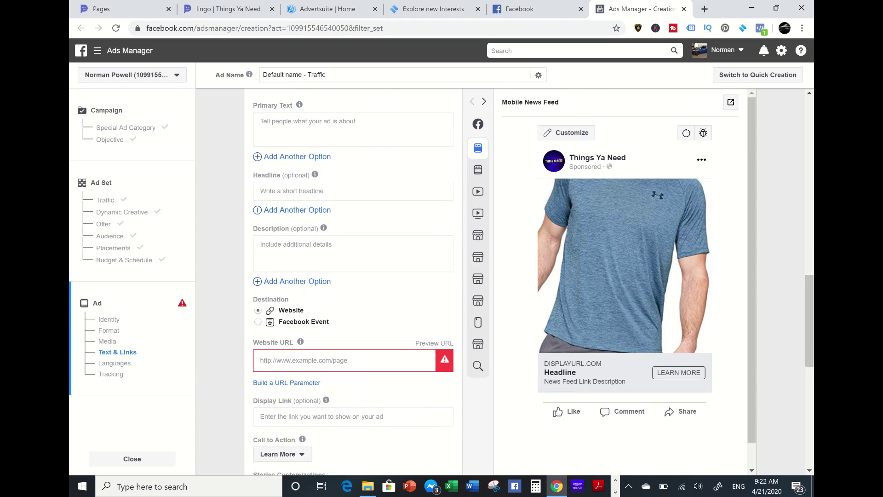
scroll(528, 283, up, 1)
scroll(528, 283, down, 1)
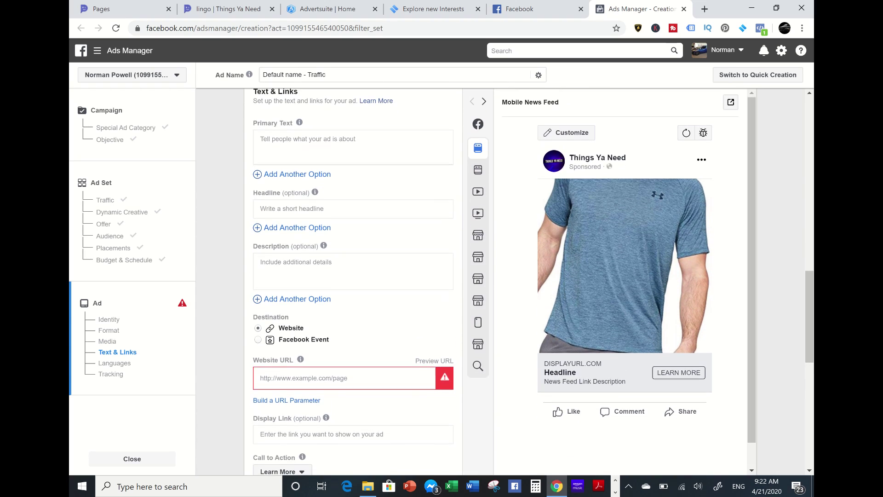
scroll(529, 284, up, 2)
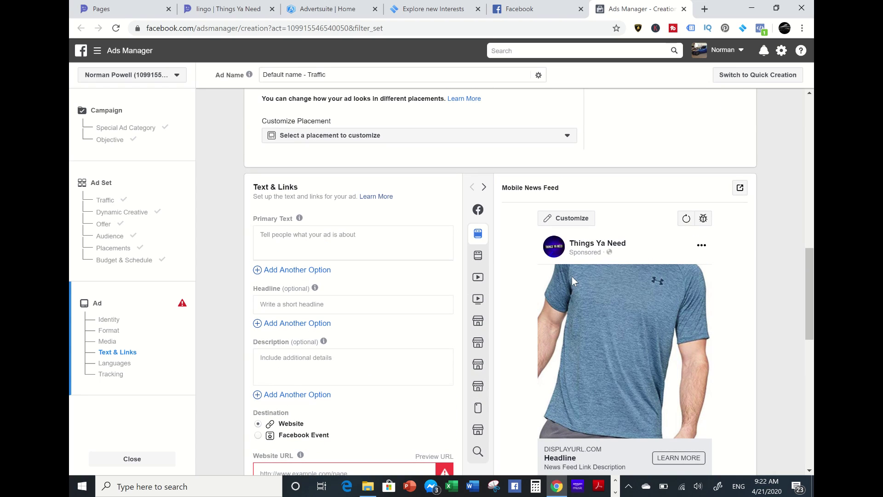
click(316, 235)
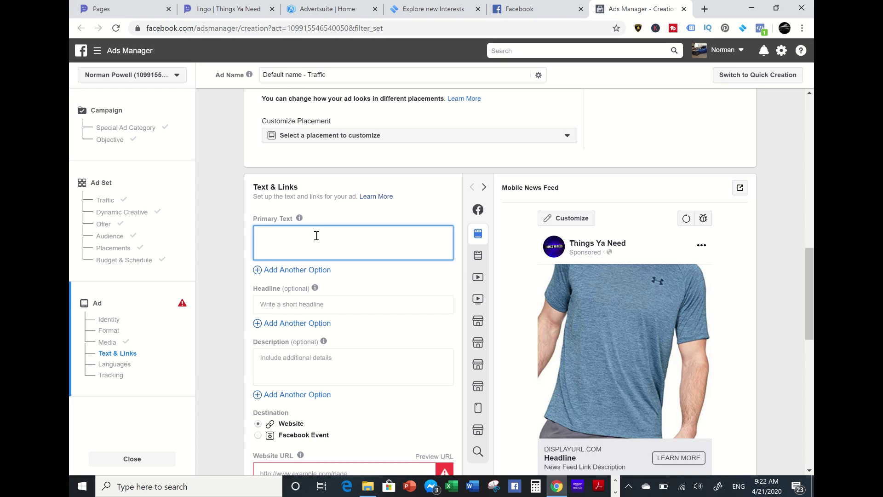
Step: In Advertsuite, set Search Mode to Keywords, Keyword Type to Ad Text, and sort by Likes
click(321, 16)
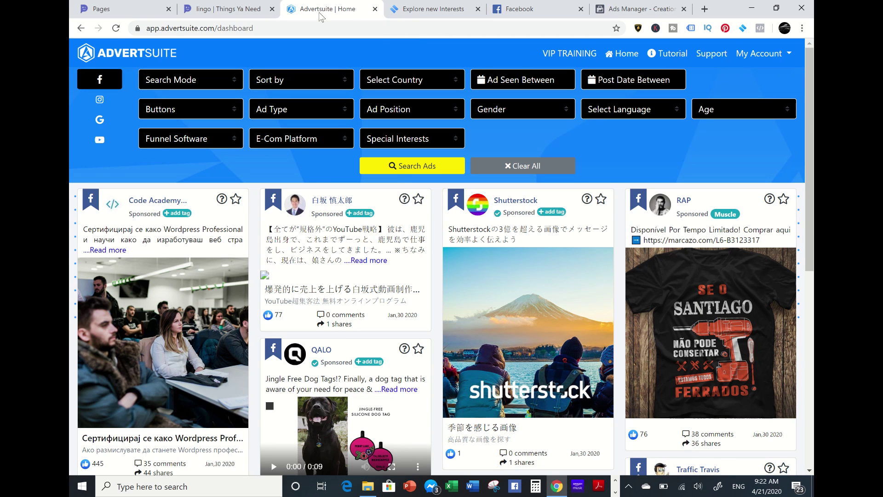
click(221, 87)
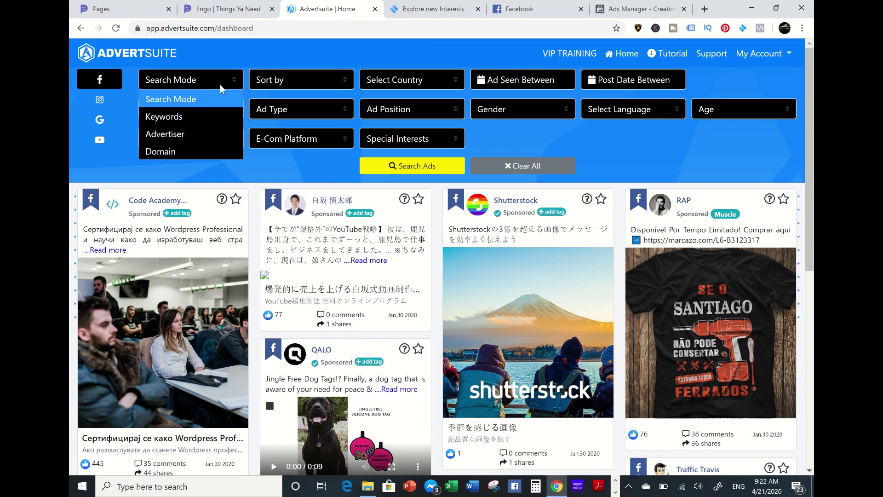
click(192, 121)
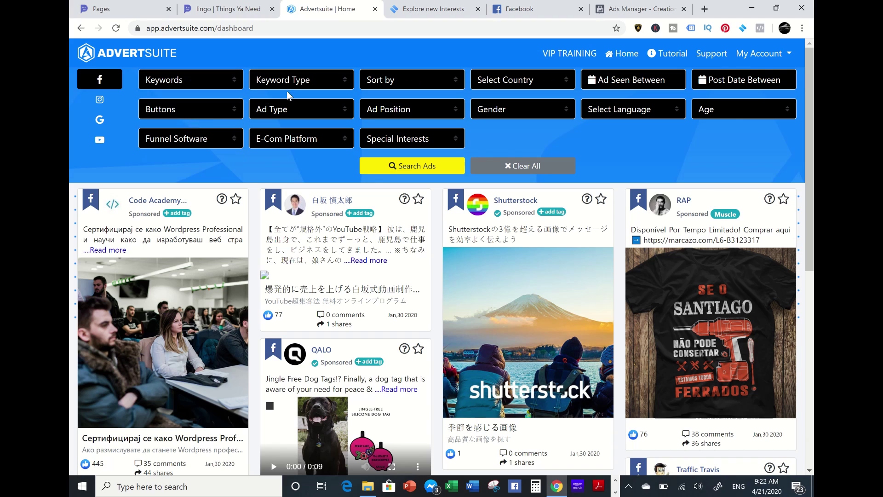
click(338, 85)
click(271, 116)
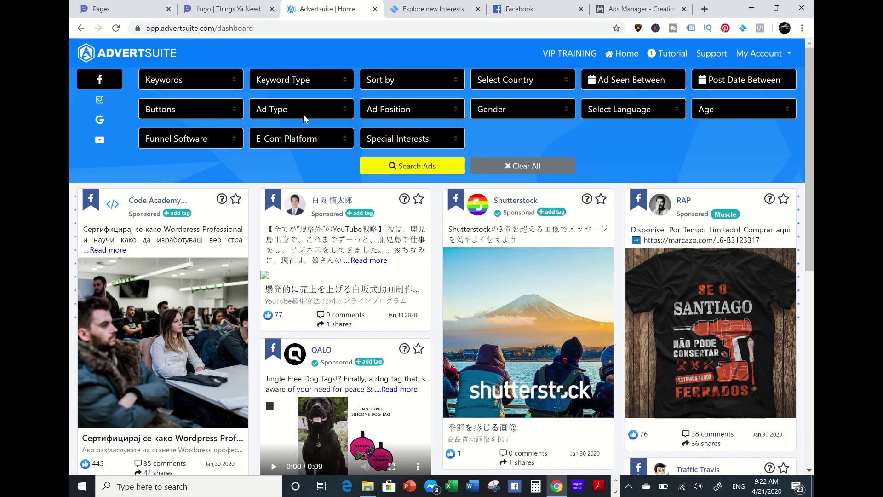
click(452, 83)
click(410, 151)
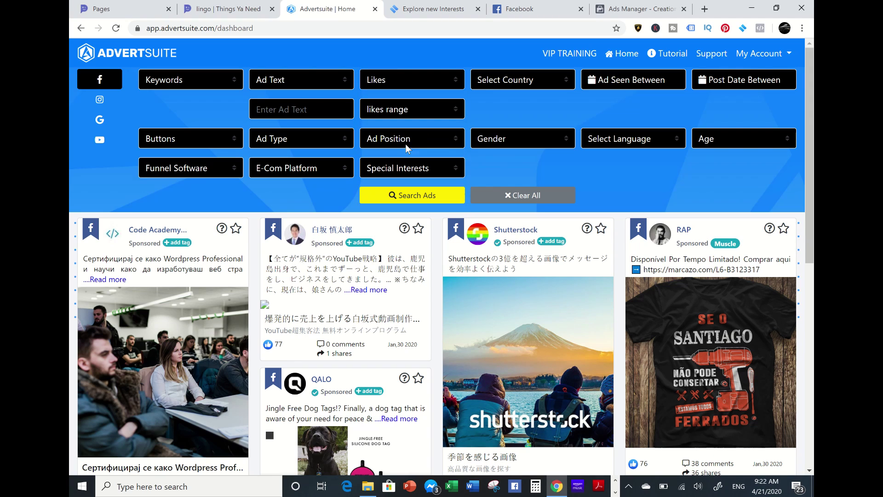
Step: Search for ads whose text contains 'mens sports'
click(305, 104)
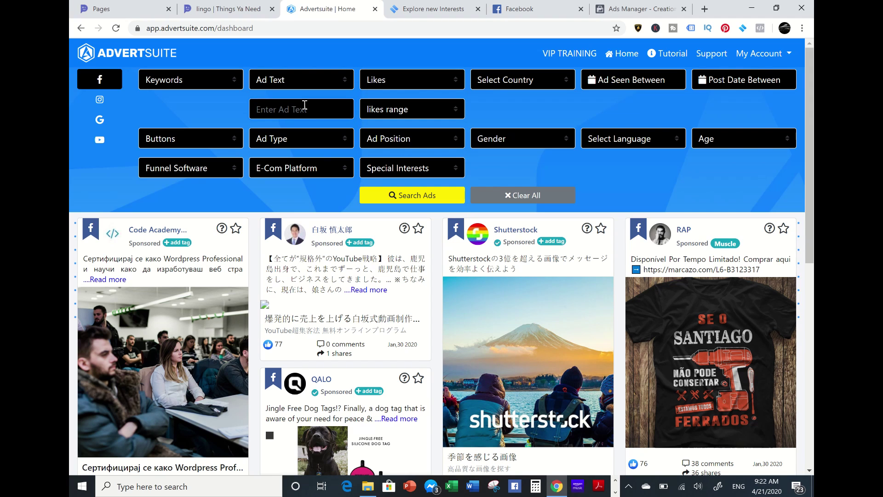
text(sport)
key(BackSpace)
key(BackSpace)
key(BackSpace)
key(BackSpace)
key(BackSpace)
text(mens sports)
click(411, 197)
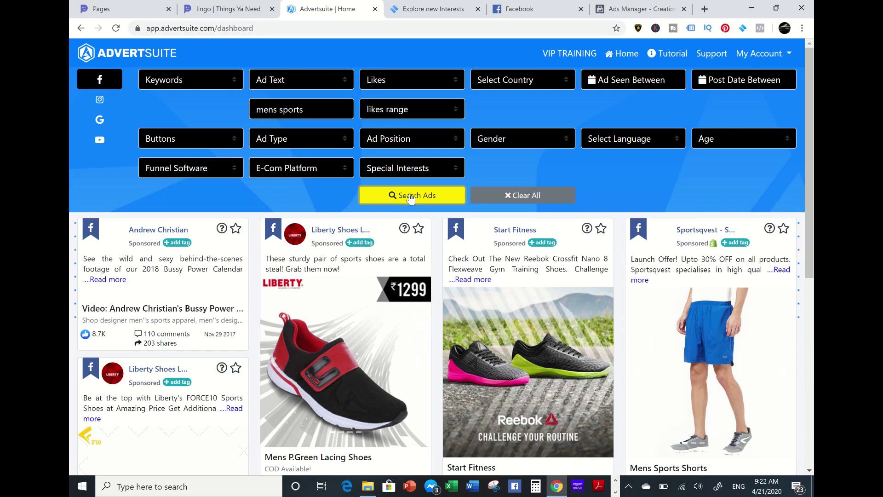
Step: Expand the Alfa Romeo hoodie ad's full text and select it from 'Alfa' to 'here'
scroll(411, 197, down, 8)
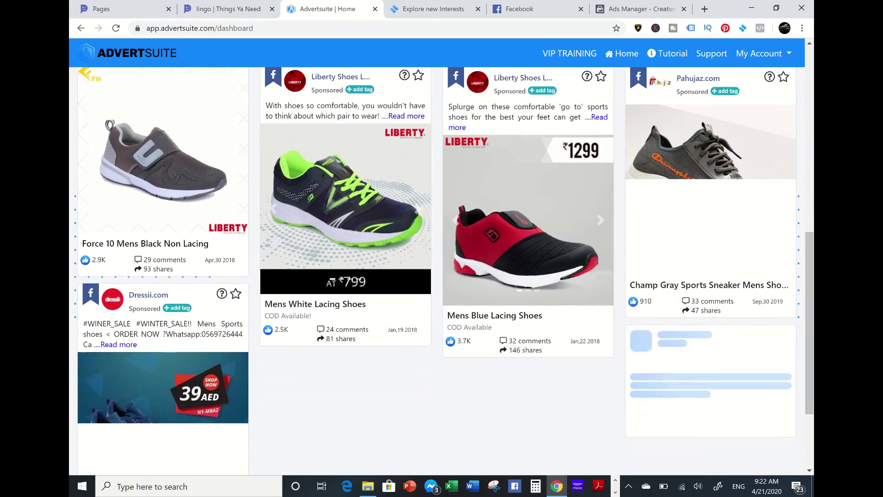
scroll(446, 272, down, 3)
scroll(446, 272, up, 1)
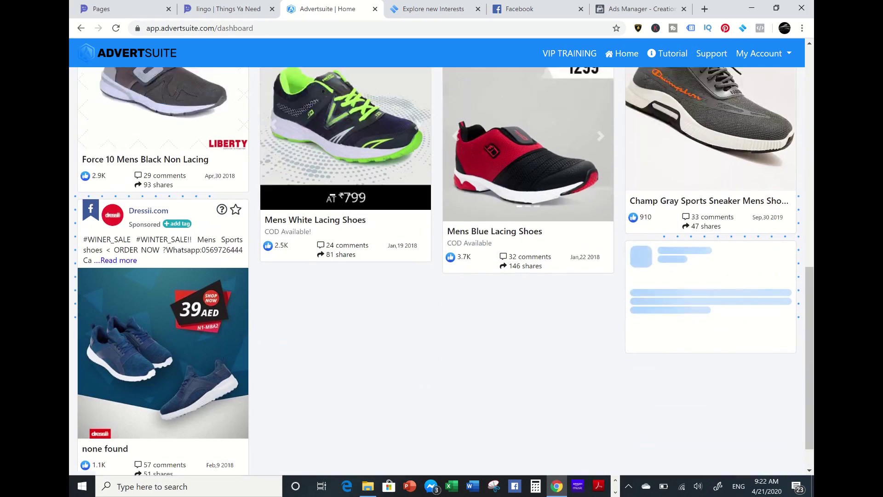
scroll(446, 272, up, 8)
scroll(446, 271, down, 12)
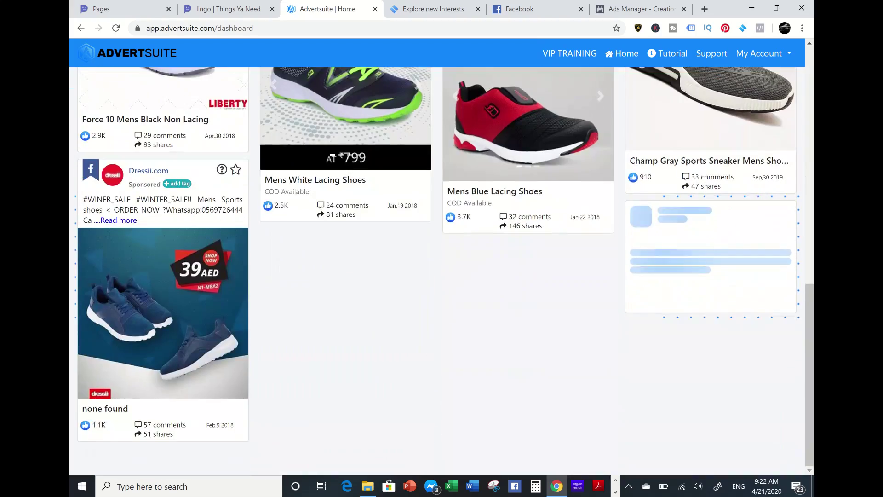
scroll(446, 271, down, 6)
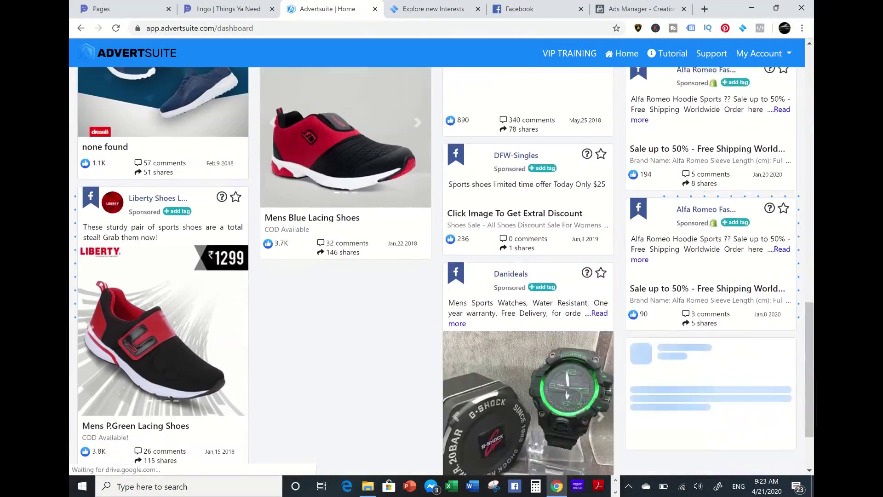
scroll(445, 271, down, 9)
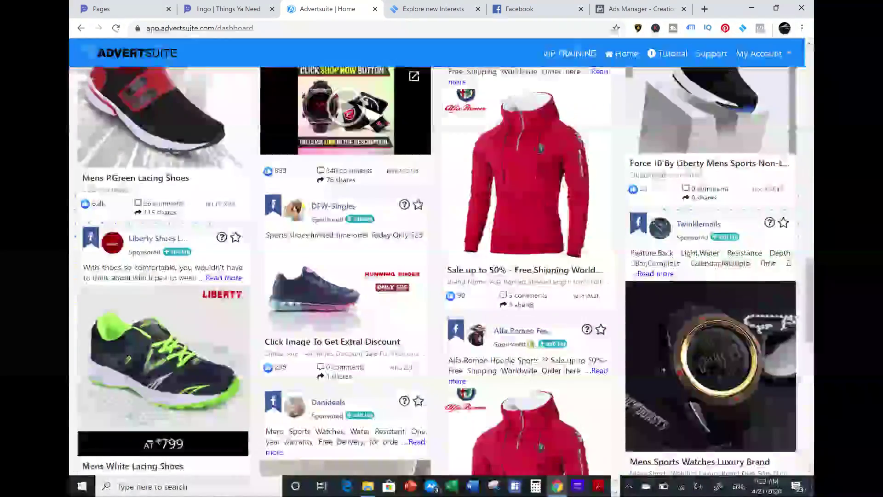
scroll(442, 272, down, 10)
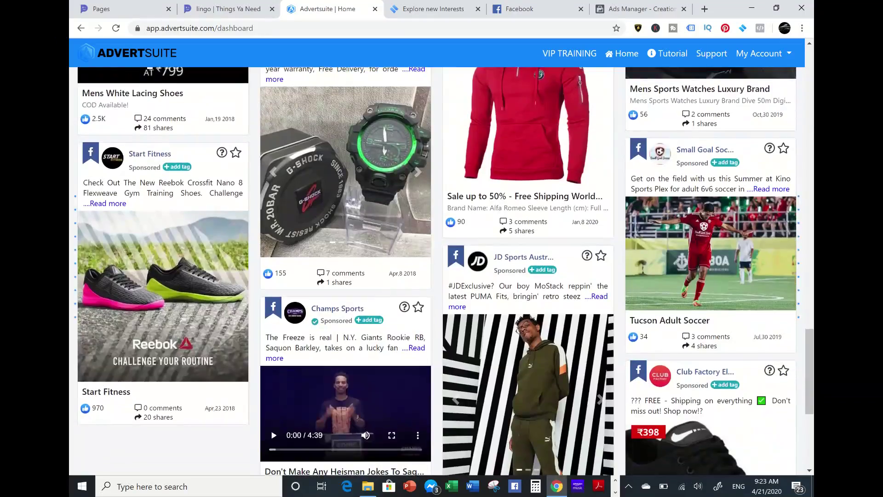
scroll(442, 272, up, 1)
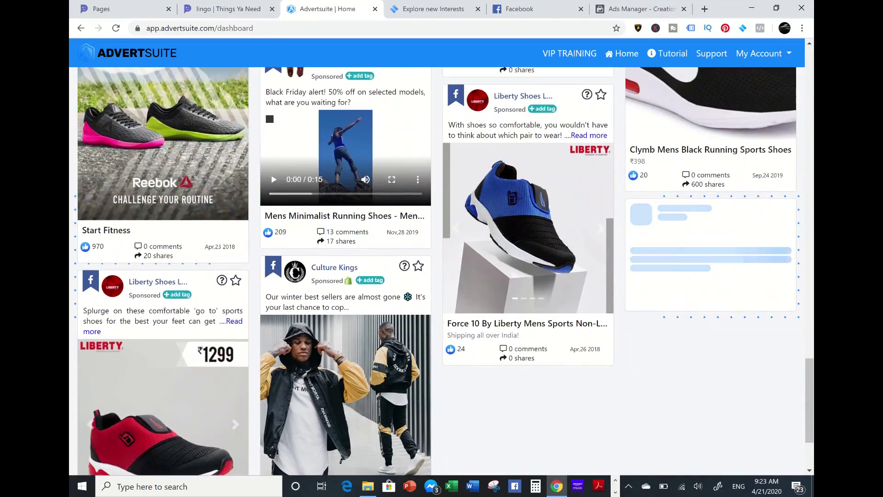
scroll(441, 272, up, 5)
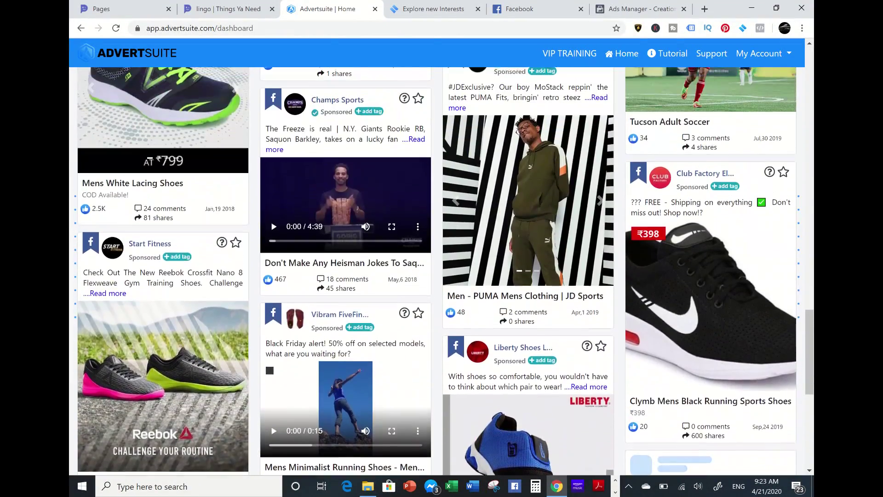
scroll(442, 271, down, 15)
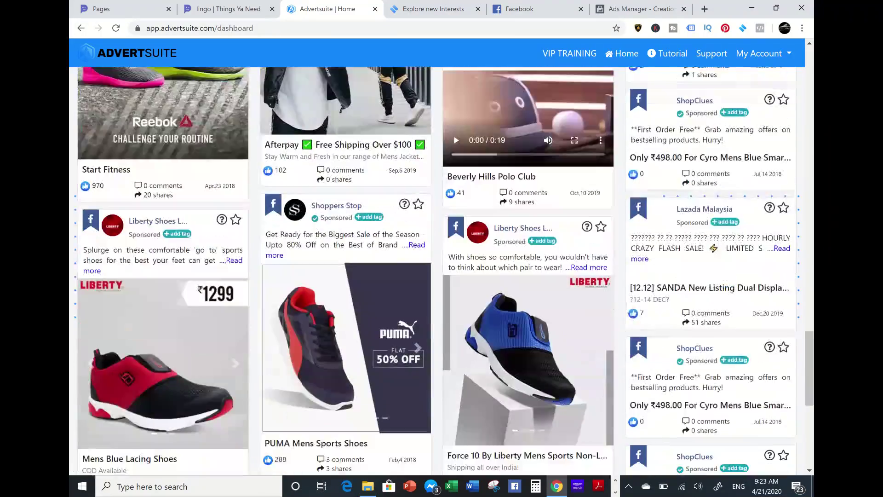
scroll(442, 271, down, 6)
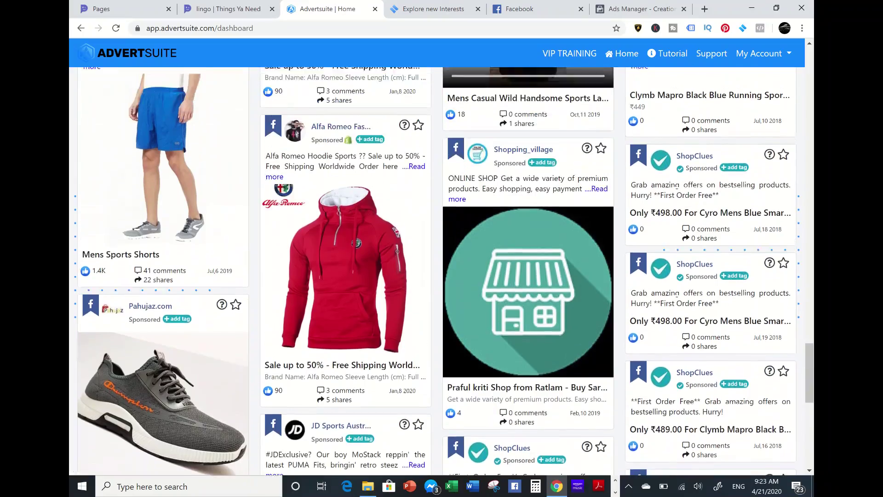
scroll(442, 271, up, 4)
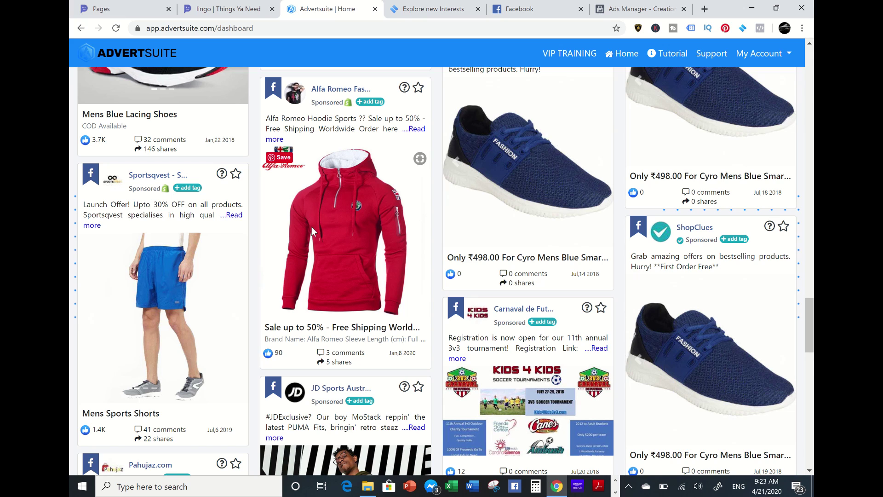
click(414, 130)
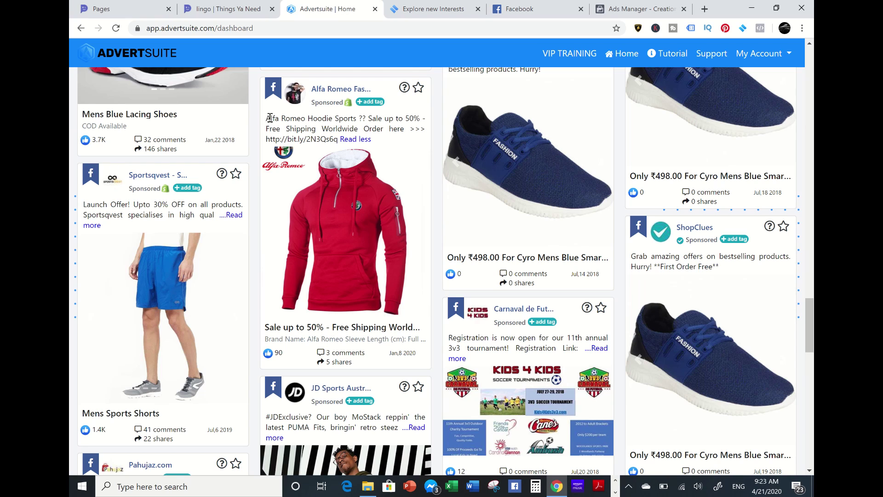
drag(270, 117, 410, 130)
key(ctrl+c)
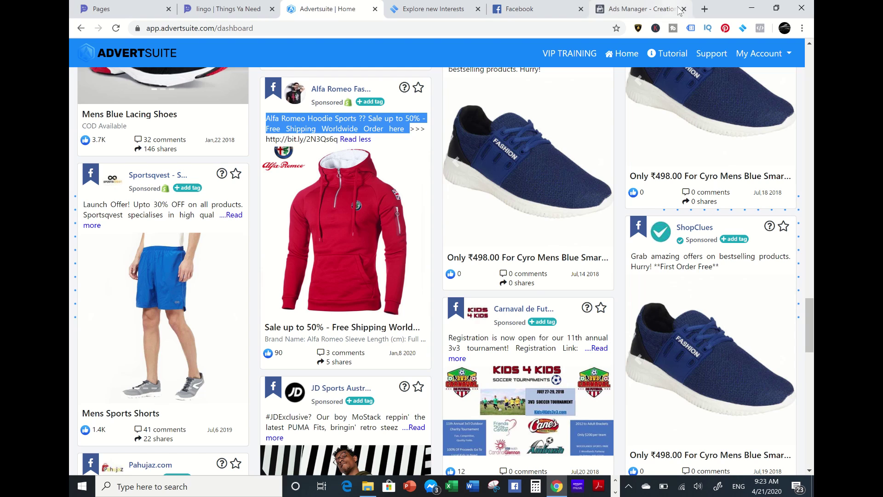
Step: Paste the copied sale text as primary text, editing its start to 'Mens Sports Shirts'
click(641, 11)
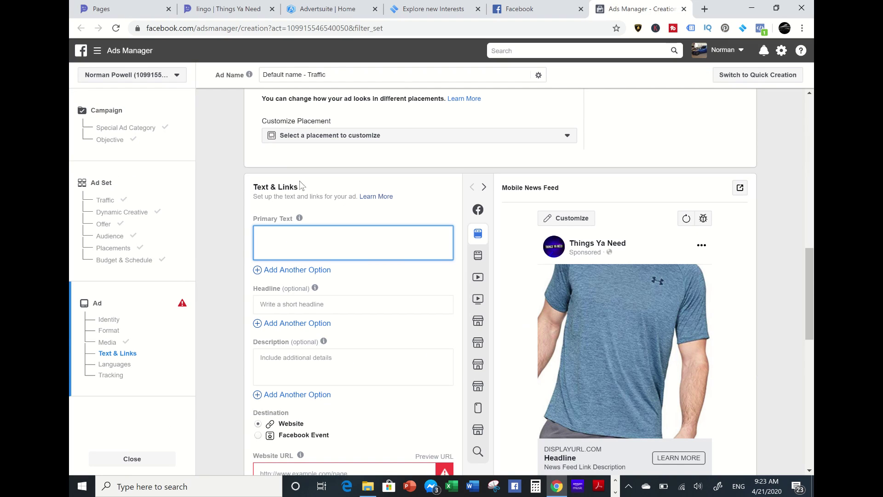
key(ctrl+v)
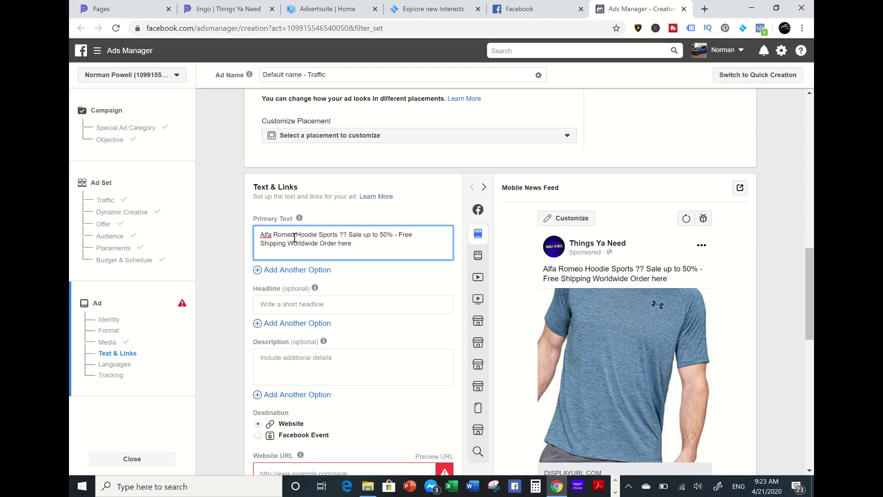
key(BackSpace)
key(BackSpace)
key(BackSpace)
key(BackSpace)
key(BackSpace)
key(BackSpace)
key(BackSpace)
key(BackSpace)
key(BackSpace)
key(BackSpace)
key(BackSpace)
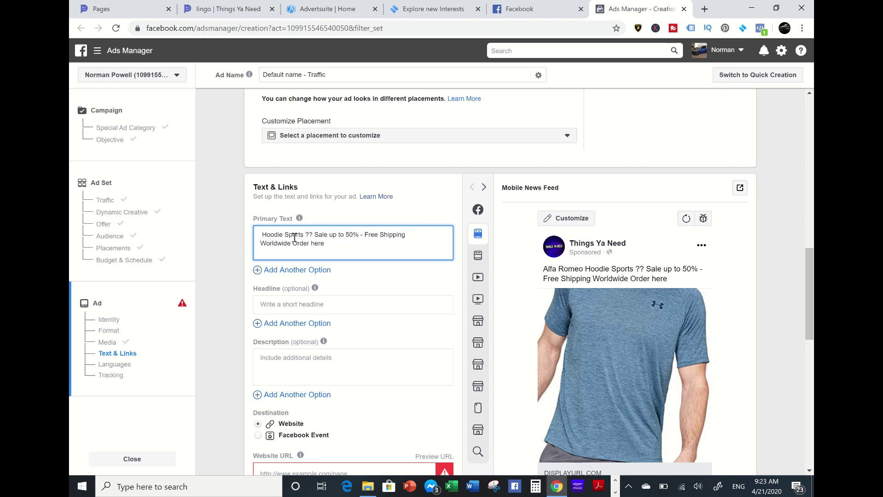
text(Meb)
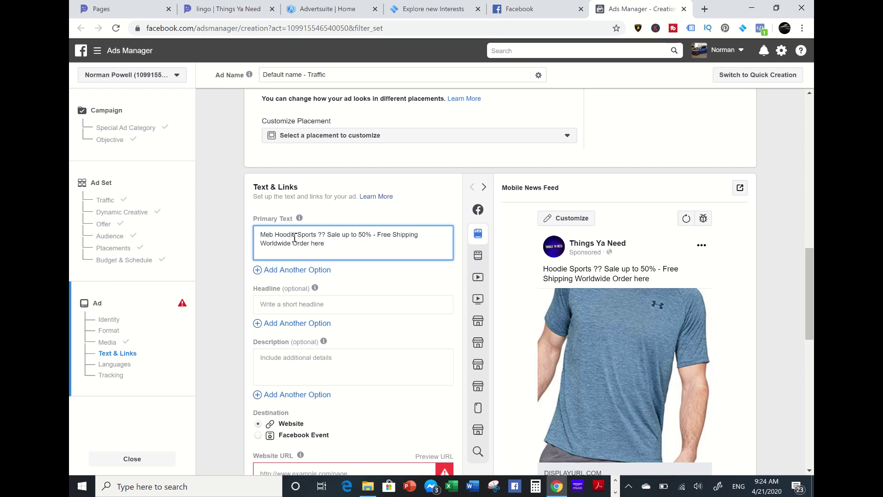
key(BackSpace)
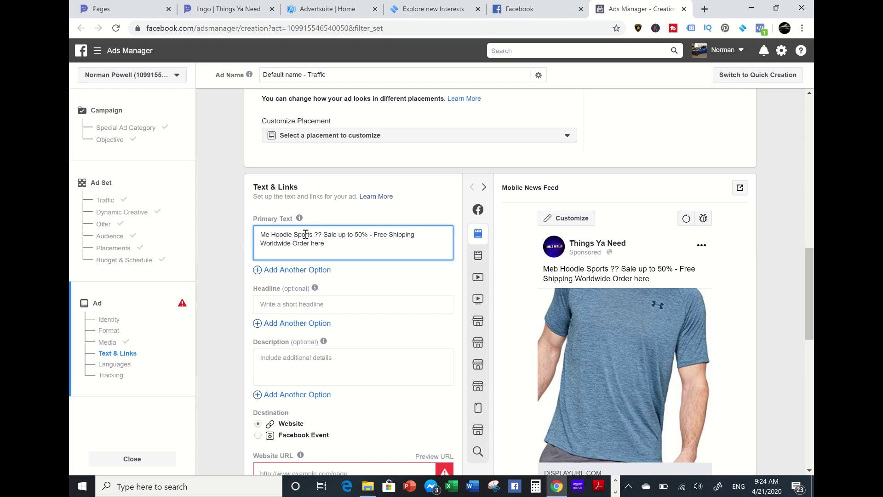
text(ns)
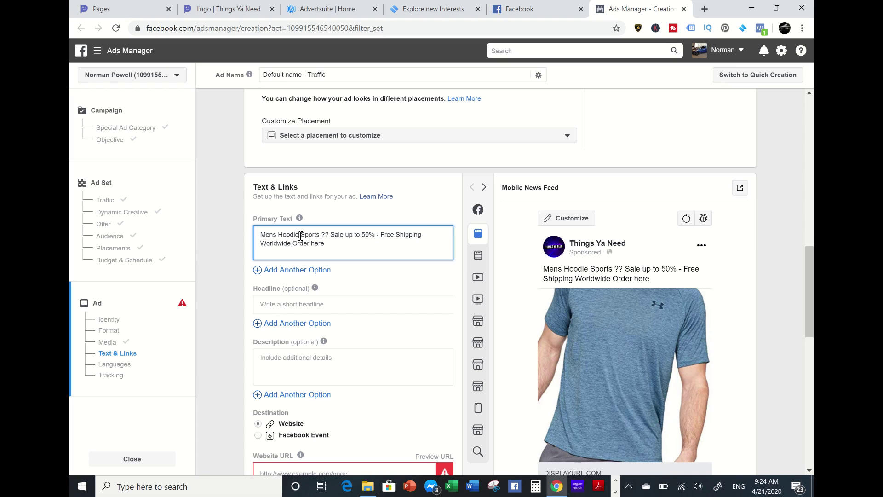
key(BackSpace)
key(BackSpace)
key(BackSpace)
key(BackSpace)
key(BackSpace)
key(BackSpace)
key(BackSpace)
key(BackSpace)
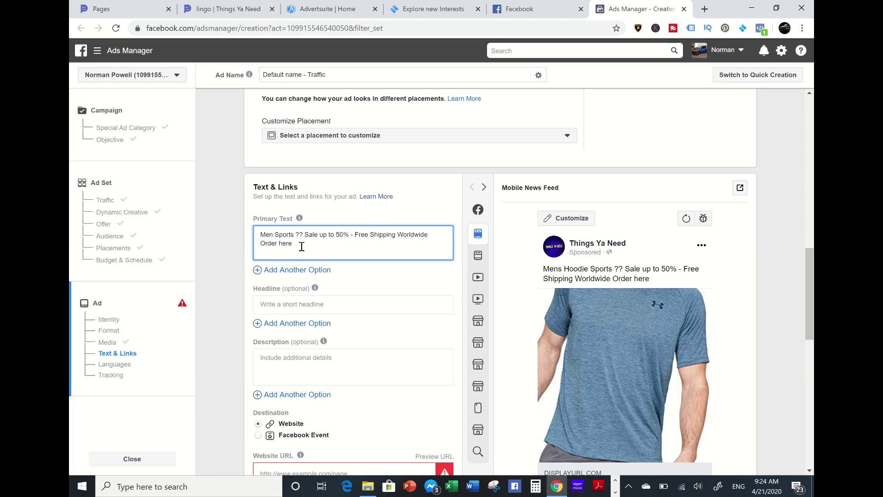
text(s)
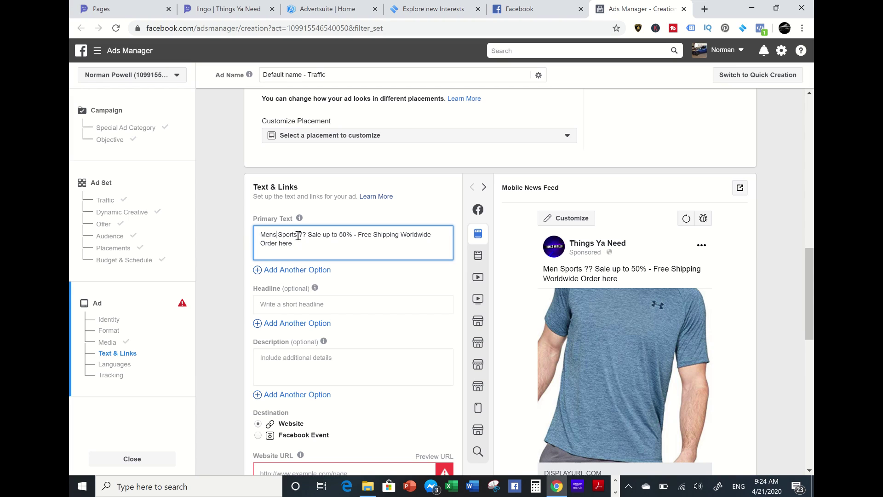
click(298, 236)
text(Sh)
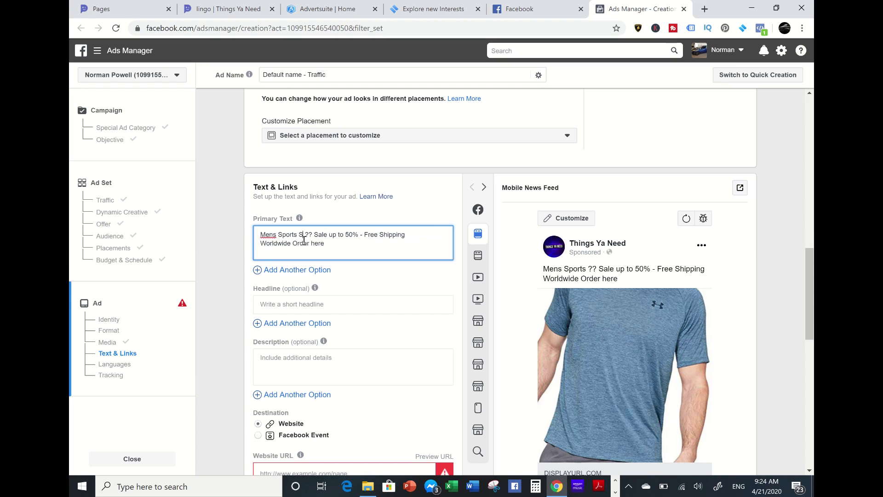
text(irts)
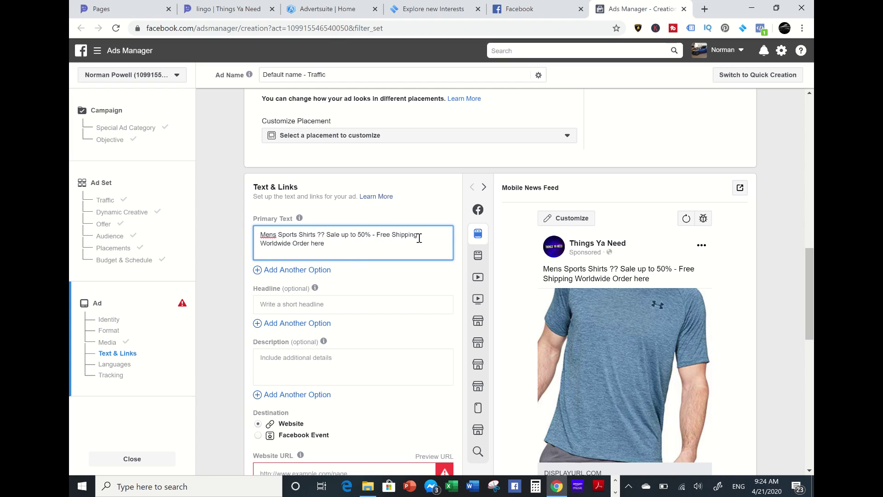
scroll(419, 238, down, 2)
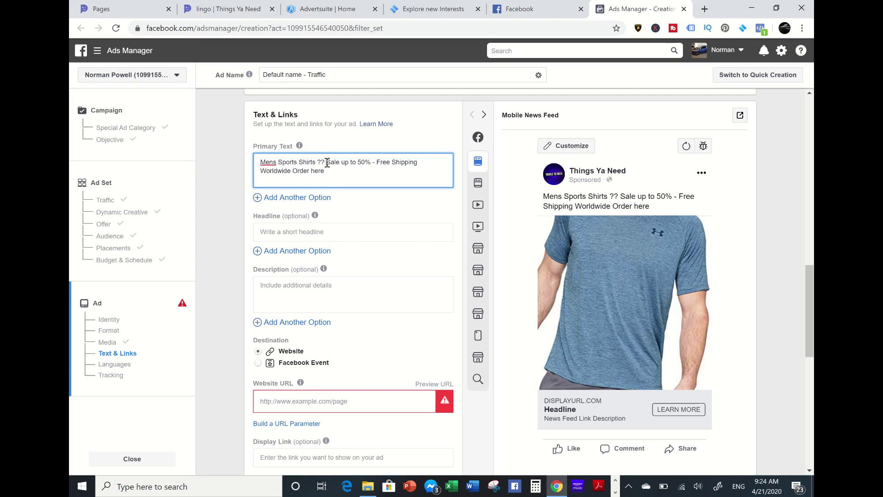
Step: Copy 'Sale up to 50%' from the primary text into the Headline field
drag(327, 162, 372, 164)
key(ctrl+c)
click(296, 230)
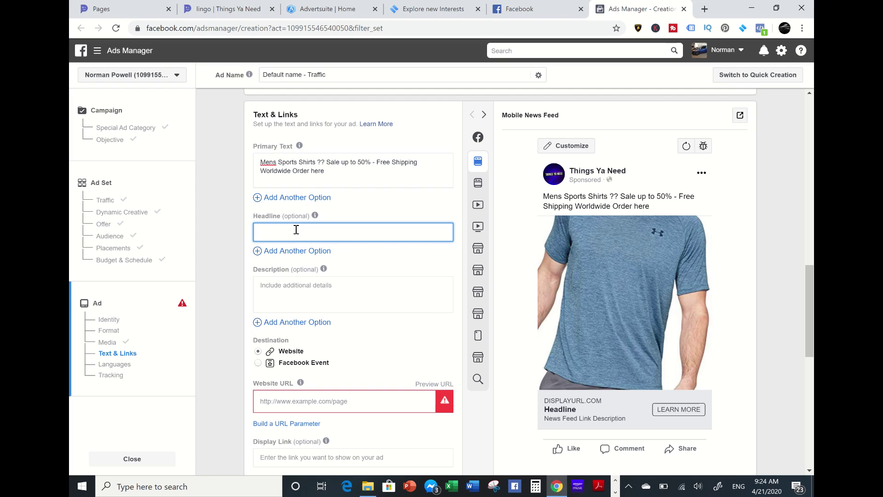
key(ctrl+v)
click(281, 401)
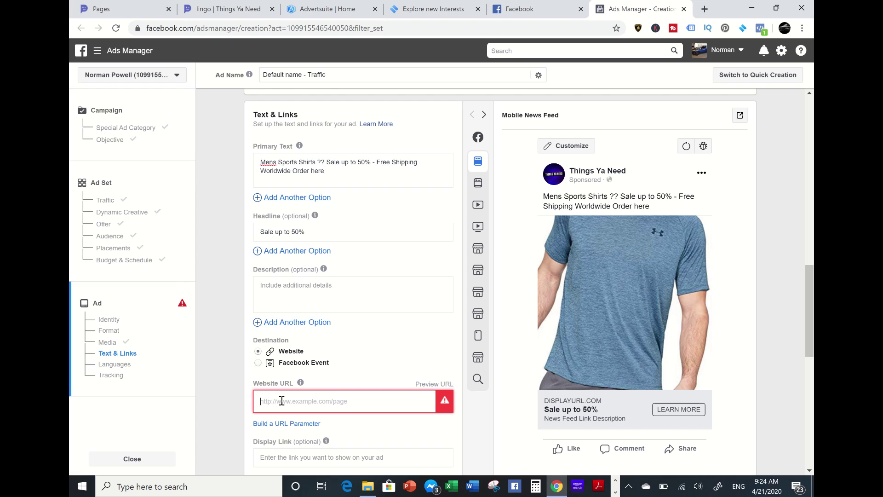
click(104, 7)
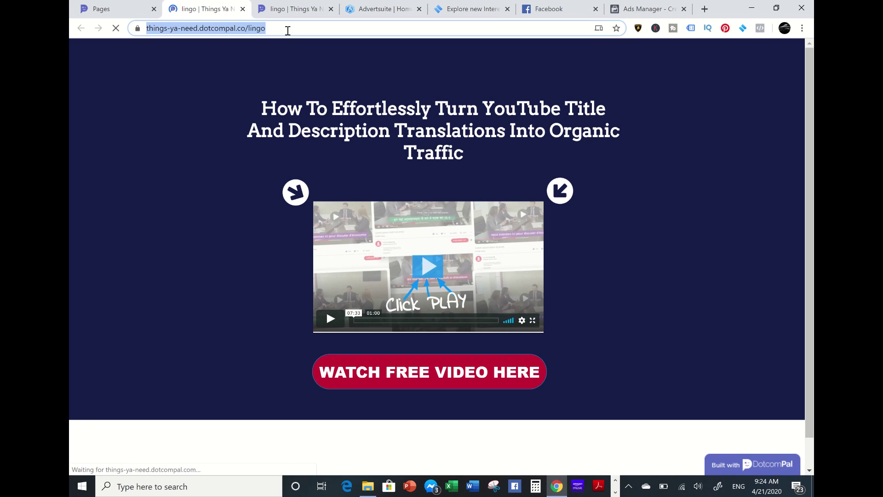
Step: Switch back to the Facebook Ads Manager ad creation form
click(647, 9)
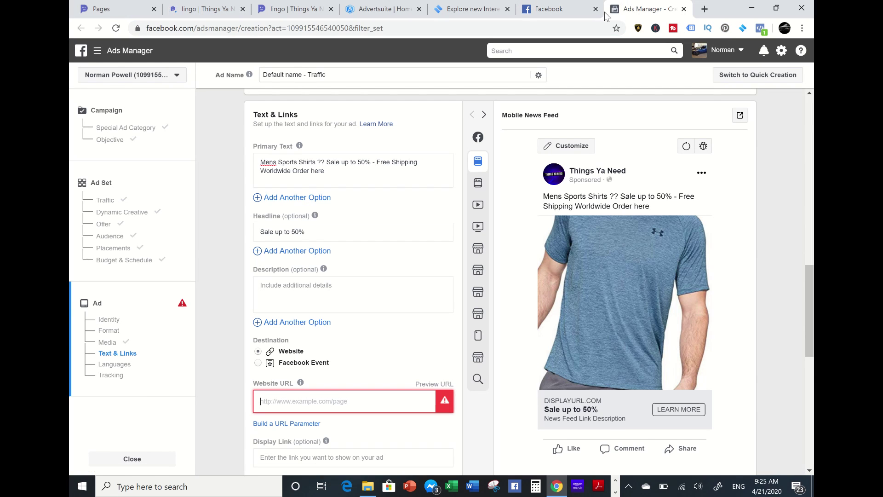
click(273, 400)
text(https://things-ya-need.dotcompal.co/lingo)
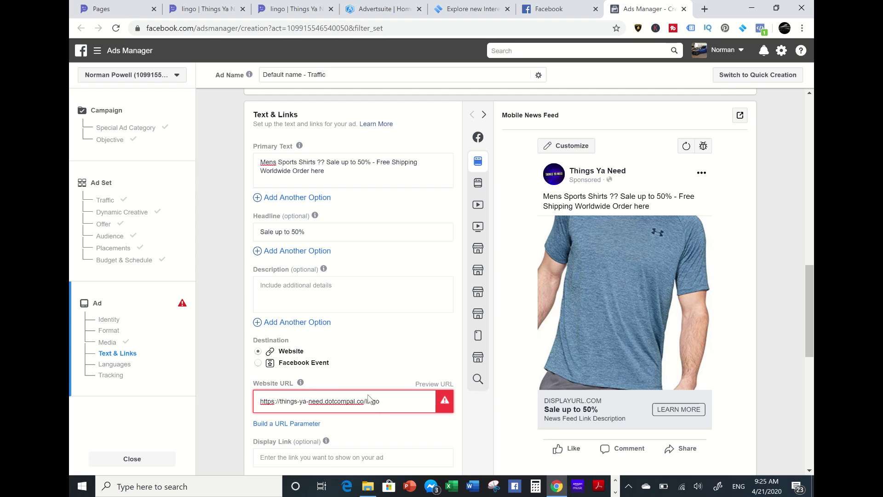
scroll(300, 380, down, 2)
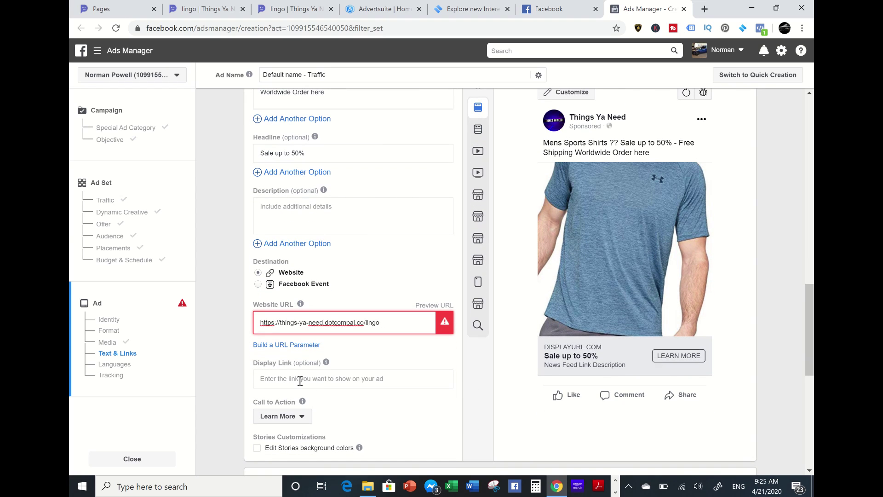
click(300, 381)
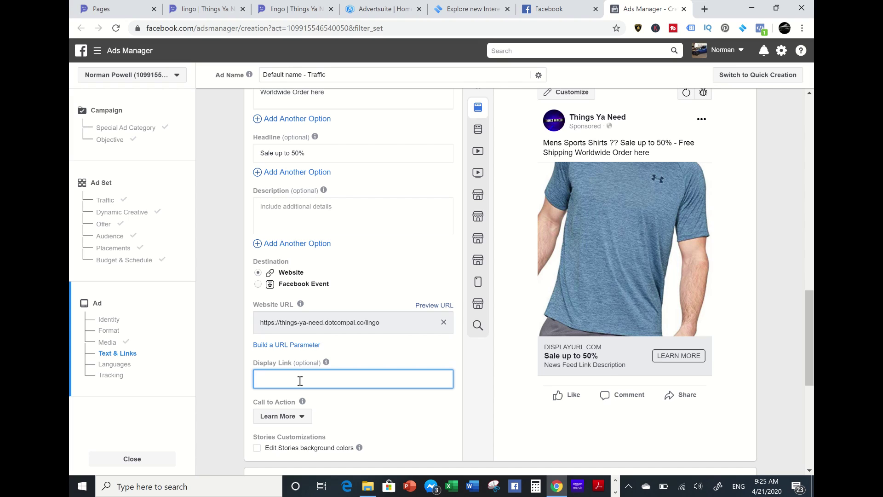
text(https://things-ya-need.dotcompal.co/lingo)
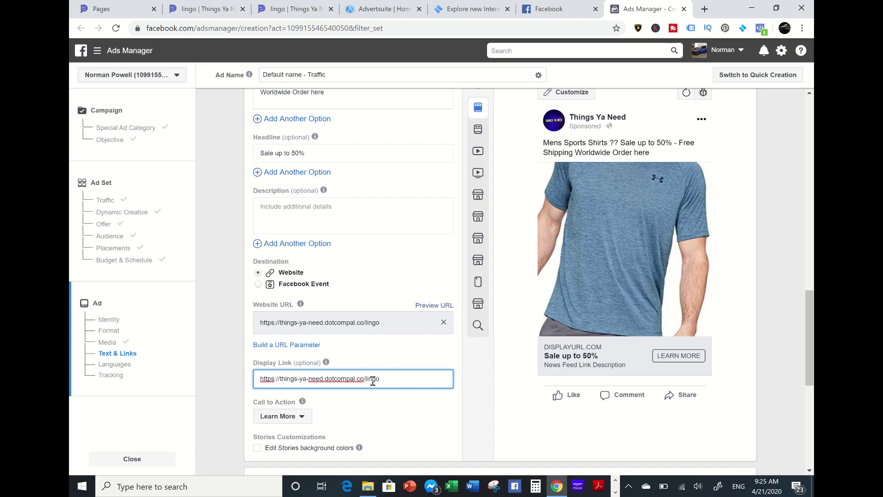
click(397, 217)
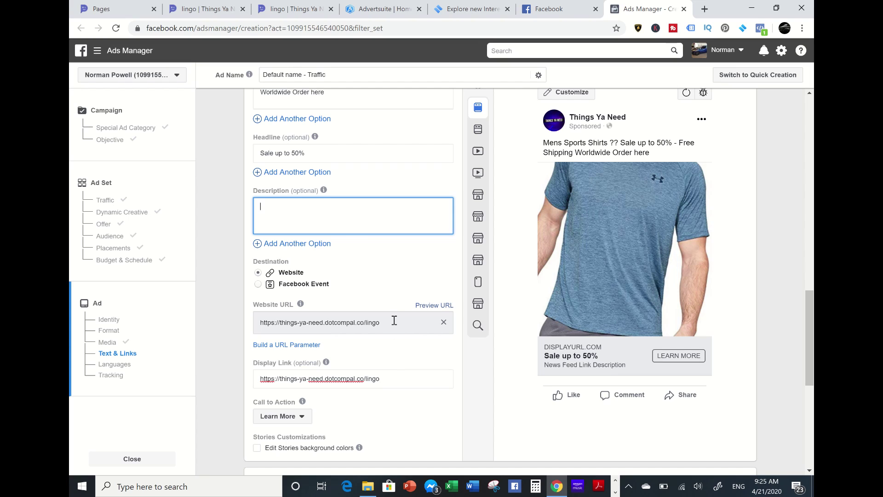
click(398, 376)
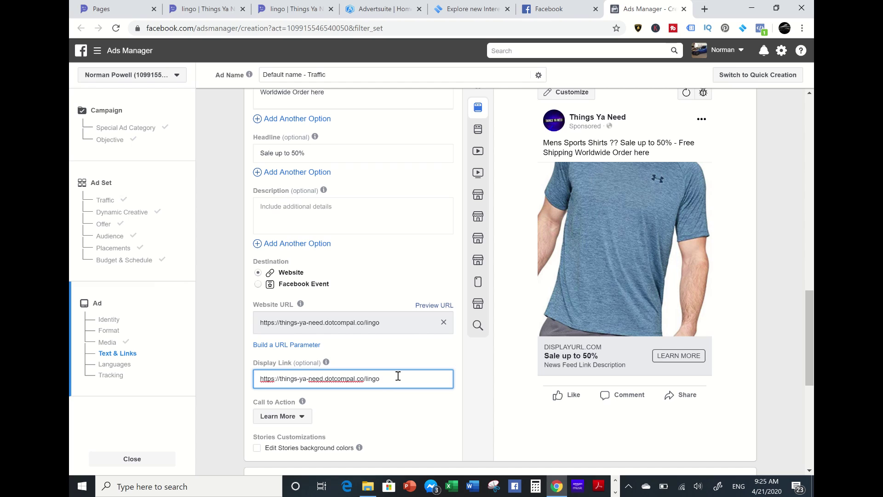
key(BackSpace)
key(BackSpace)
key(BackSpace)
key(BackSpace)
key(BackSpace)
key(BackSpace)
key(BackSpace)
key(BackSpace)
key(BackSpace)
key(BackSpace)
key(BackSpace)
key(BackSpace)
key(BackSpace)
key(BackSpace)
key(BackSpace)
key(BackSpace)
key(BackSpace)
key(BackSpace)
key(BackSpace)
key(BackSpace)
scroll(398, 377, down, 4)
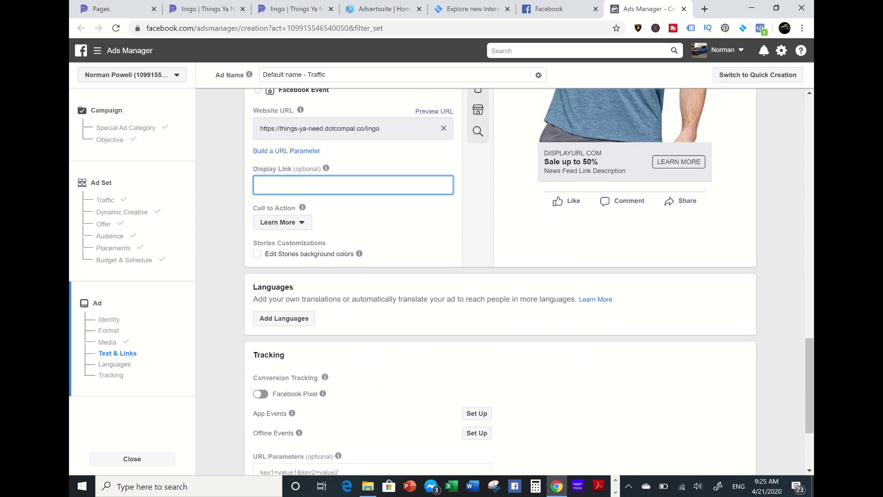
Step: Change the ad's call to action from Learn More to Shop Now
click(301, 221)
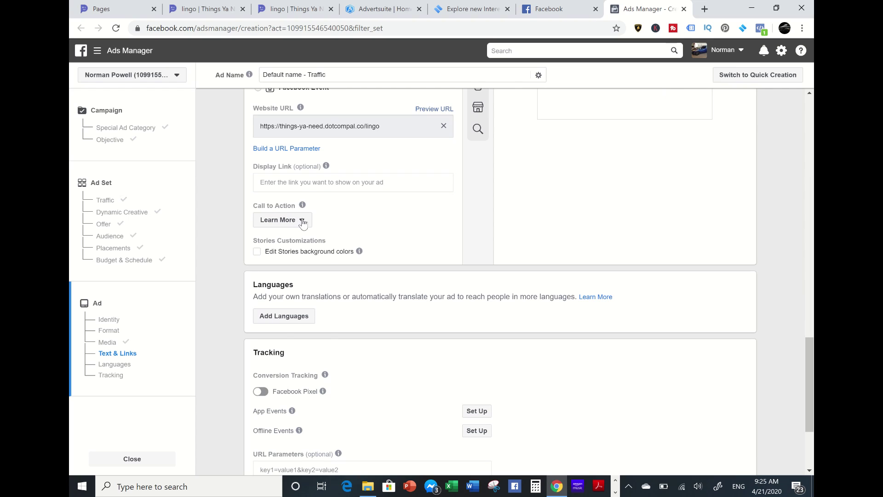
click(303, 222)
scroll(291, 299, down, 4)
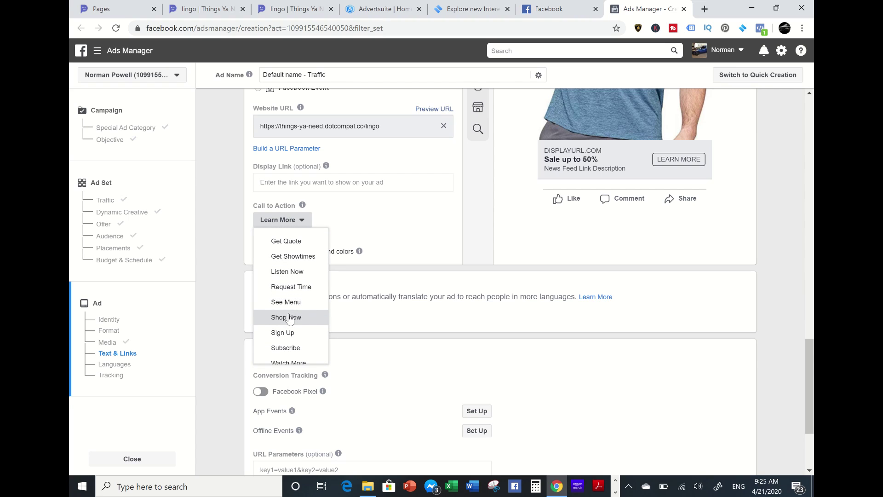
click(289, 318)
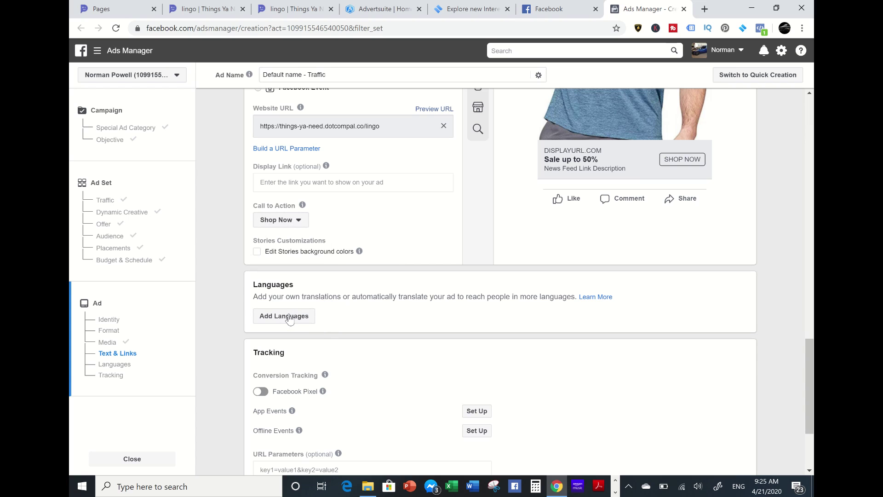
scroll(558, 244, up, 2)
scroll(529, 280, up, 6)
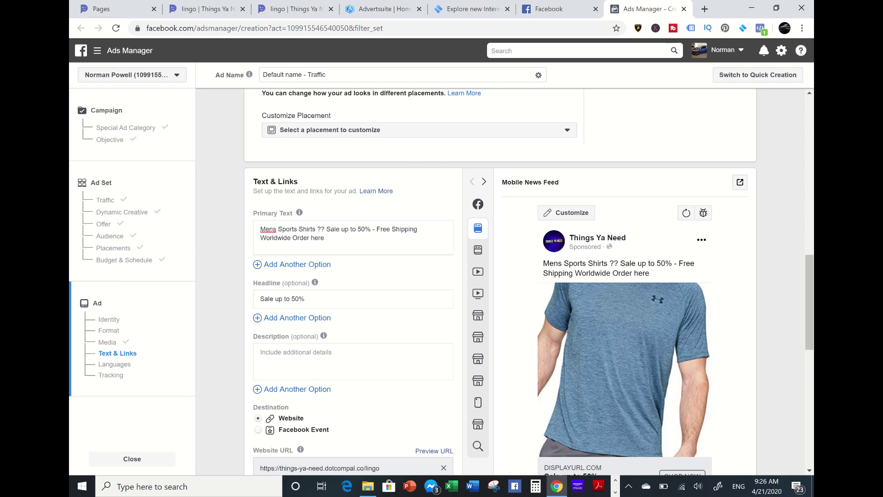
scroll(354, 276, down, 3)
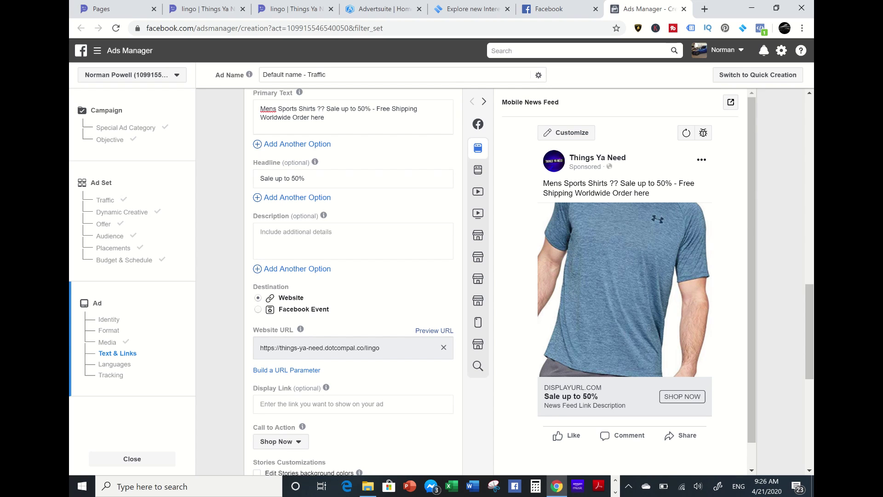
scroll(735, 251, down, 10)
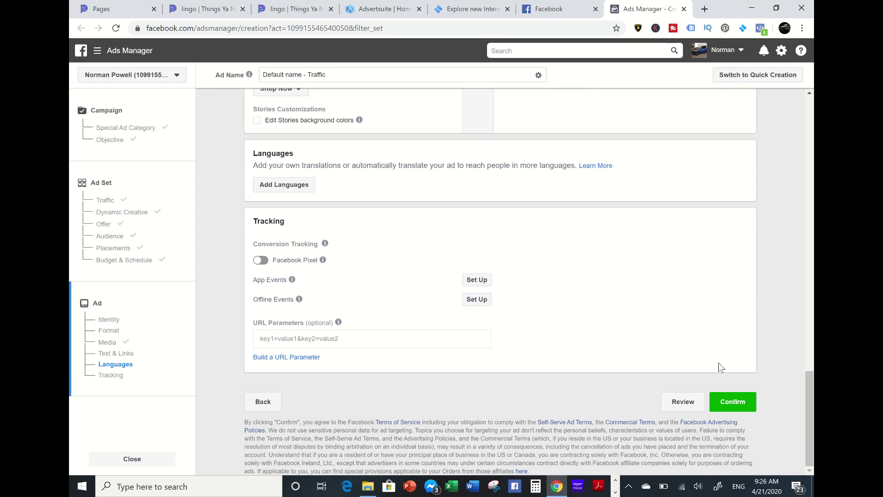
click(731, 411)
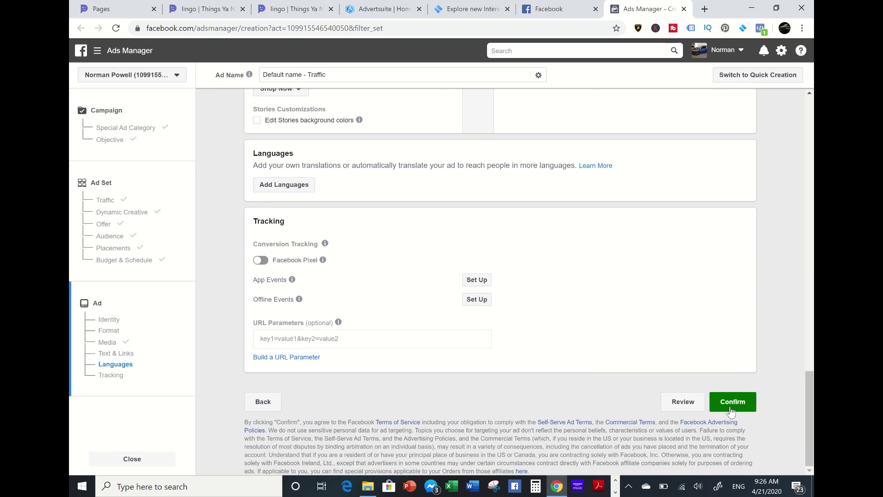